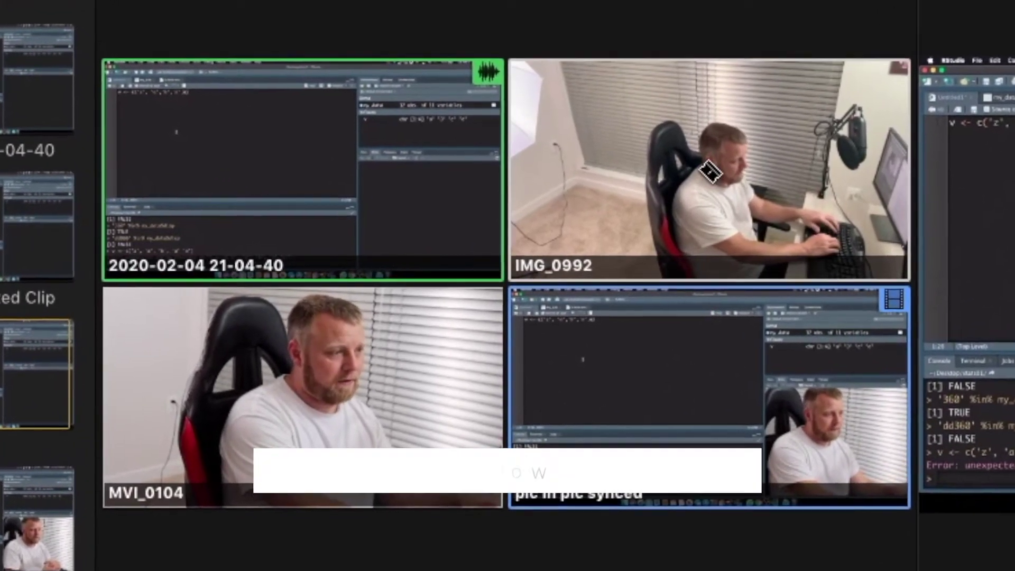
Step: Switch the sample multicam clip to the IMG_0992 angle in the Angle Viewer
{"action": "left_click", "coordinate": [710, 170]}
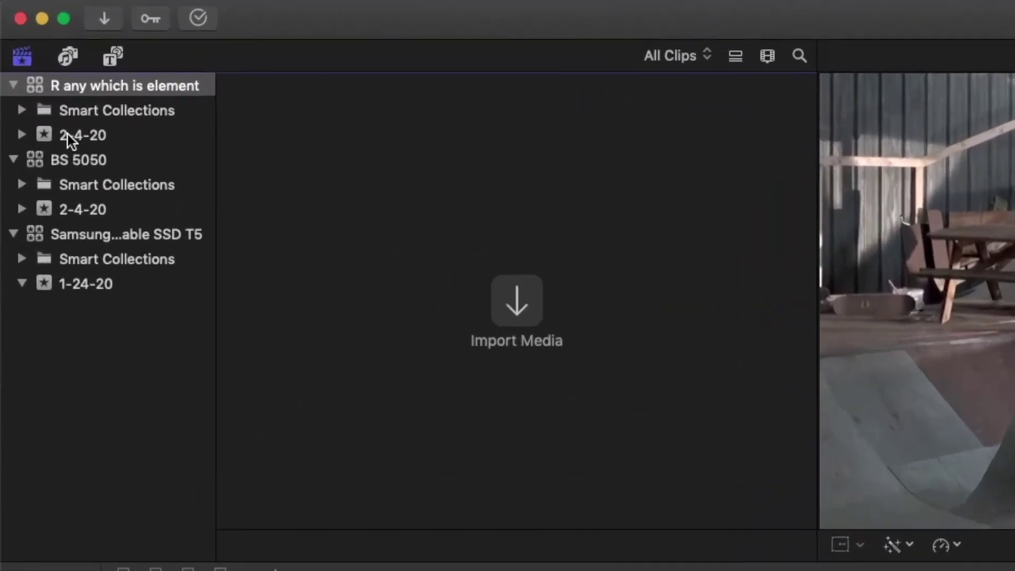
Step: Create the project 'R tutorial any is element which' in the 2-4-20 event and show the Inspector
{"action": "left_click", "coordinate": [34, 80]}
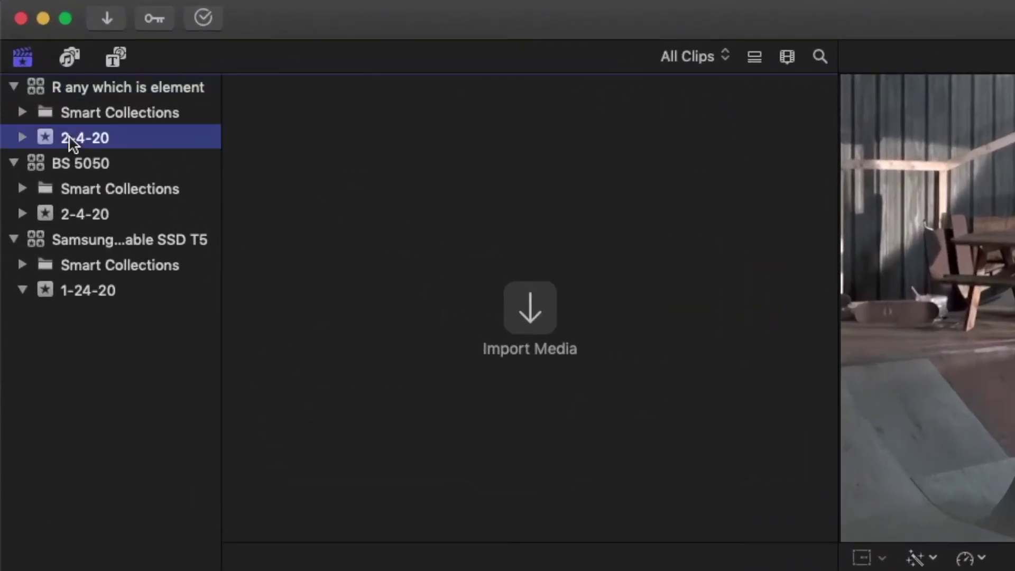
{"action": "right_click", "coordinate": [102, 140]}
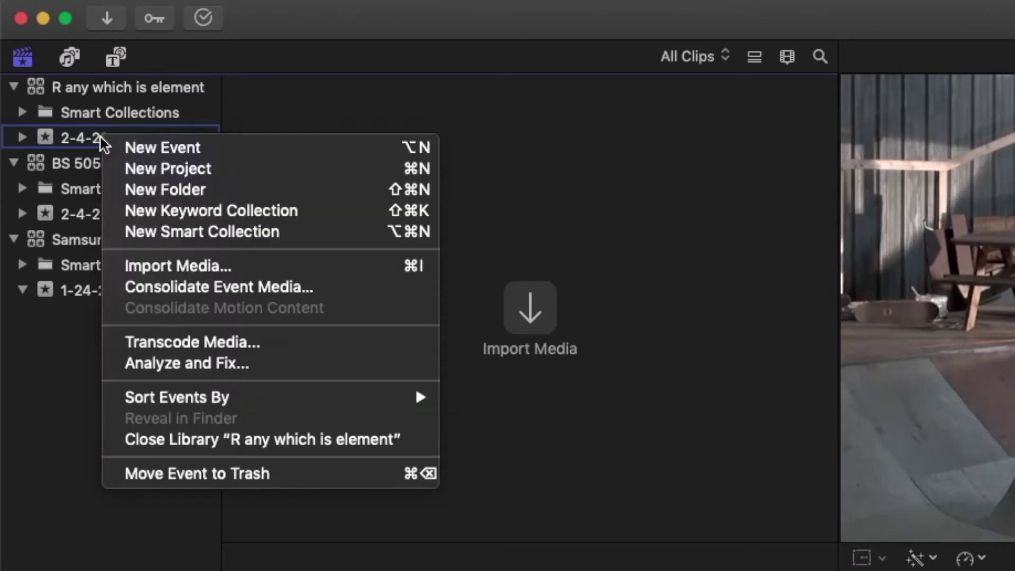
{"action": "left_click", "coordinate": [199, 172]}
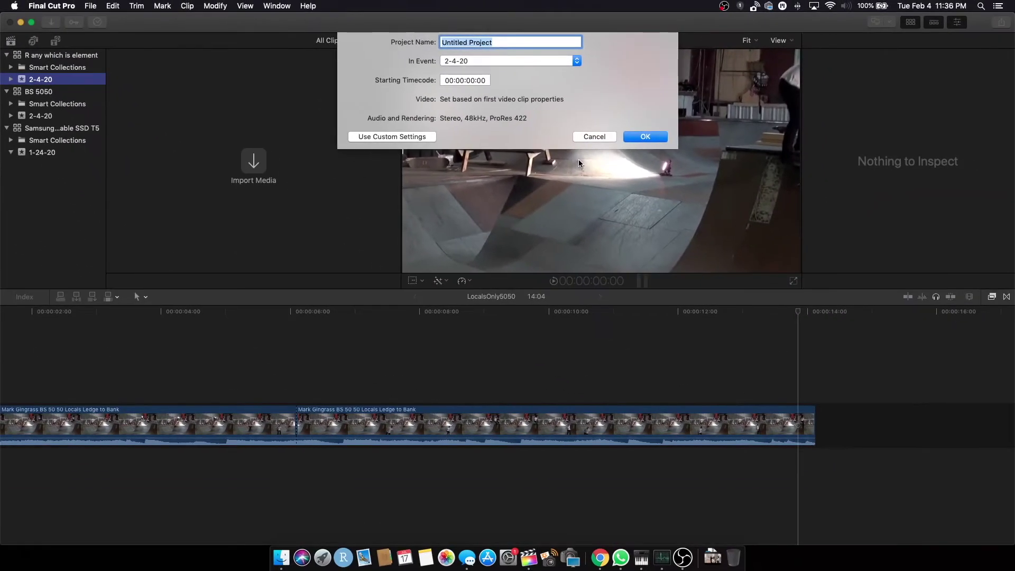
{"action": "type", "text": "R tutorial any"}
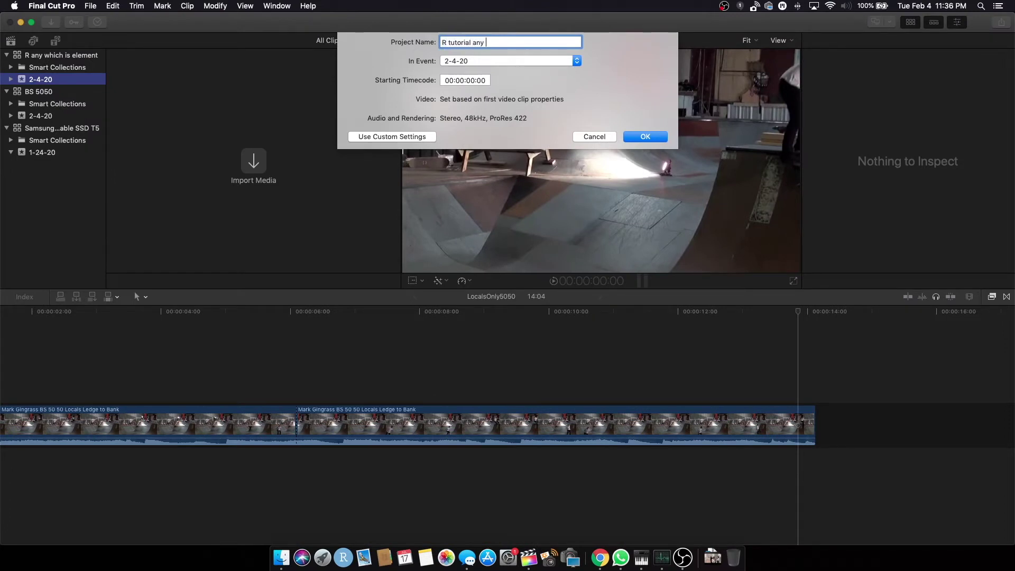
{"action": "type", "text": " is element which"}
{"action": "key", "text": "Return"}
{"action": "key", "text": "super+4"}
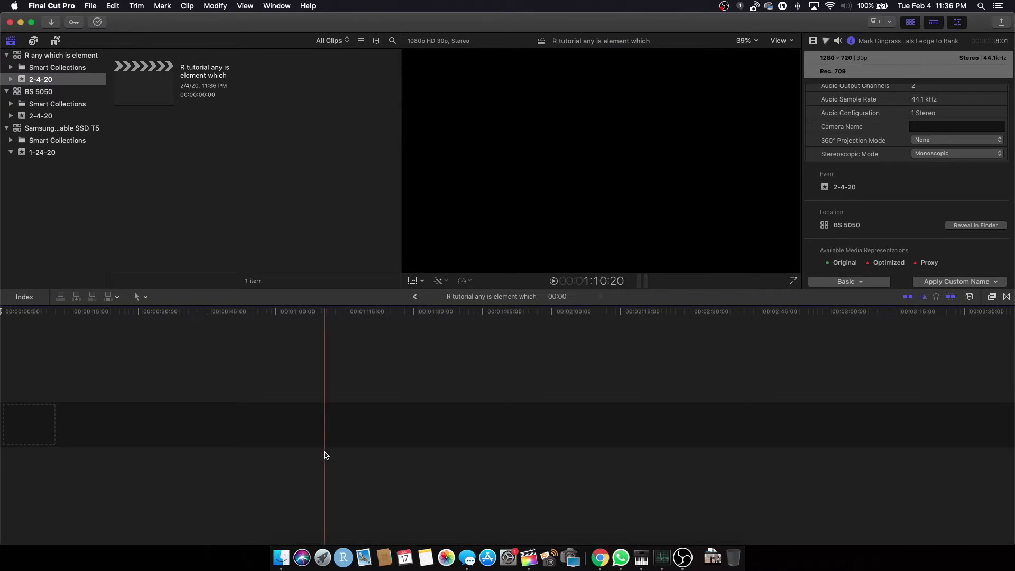
{"action": "key", "text": "super+space"}
{"action": "type", "text": "finder"}
{"action": "key", "text": "Return"}
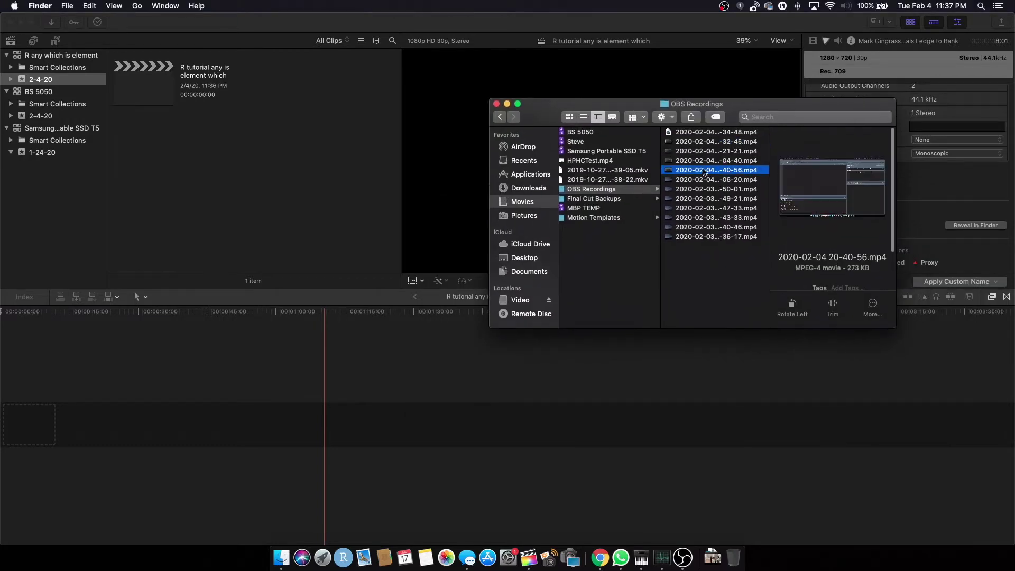
{"action": "left_click", "coordinate": [715, 163]}
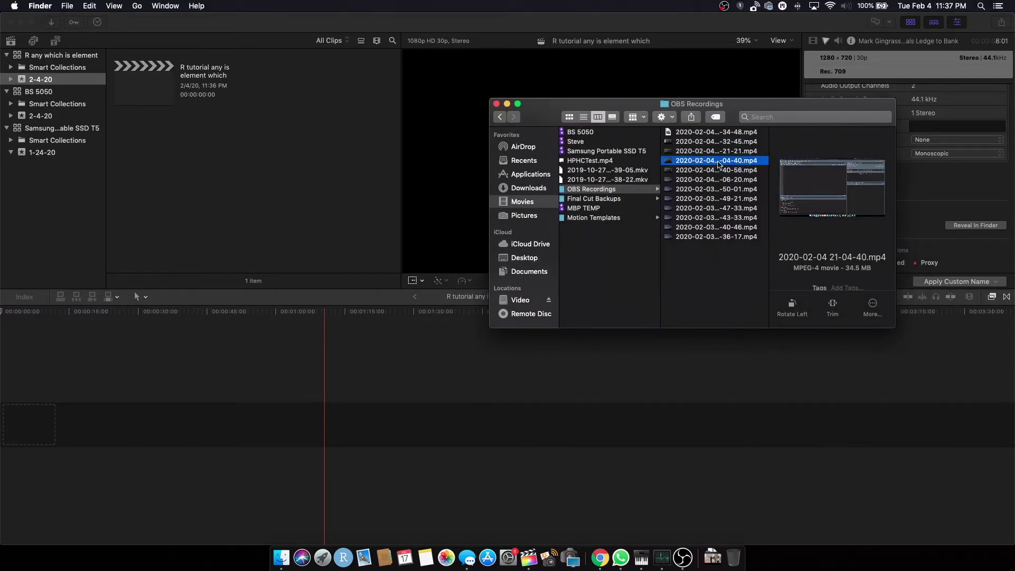
{"action": "left_click_drag", "start_coordinate": [718, 165], "coordinate": [198, 174]}
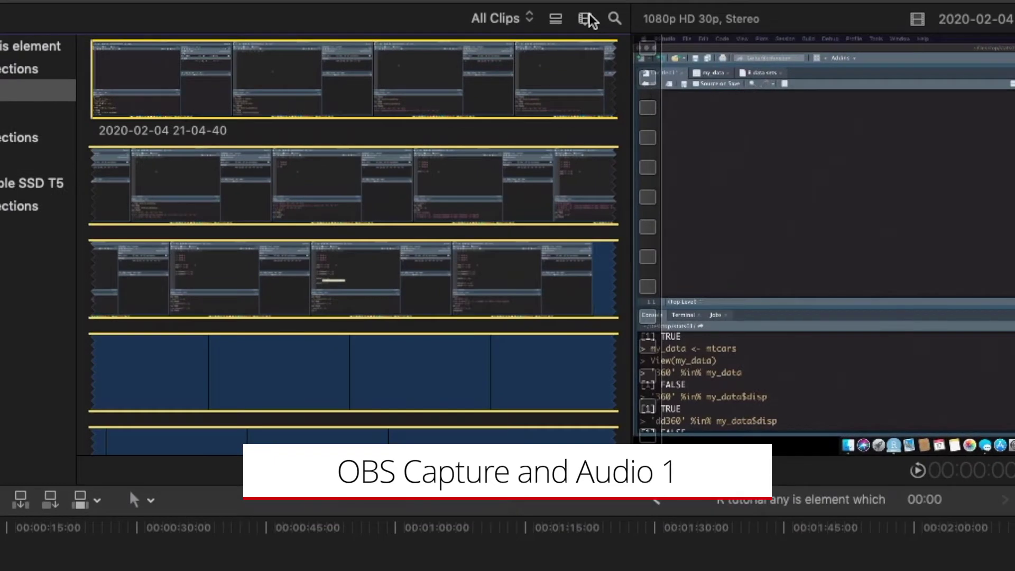
{"action": "left_click", "coordinate": [587, 18]}
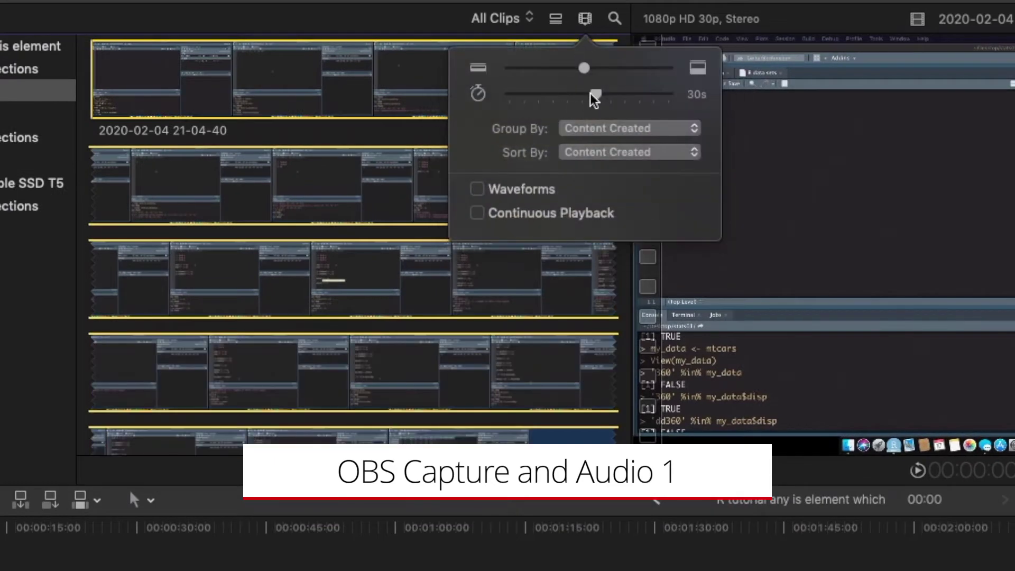
{"action": "left_click_drag", "start_coordinate": [596, 95], "coordinate": [433, 93]}
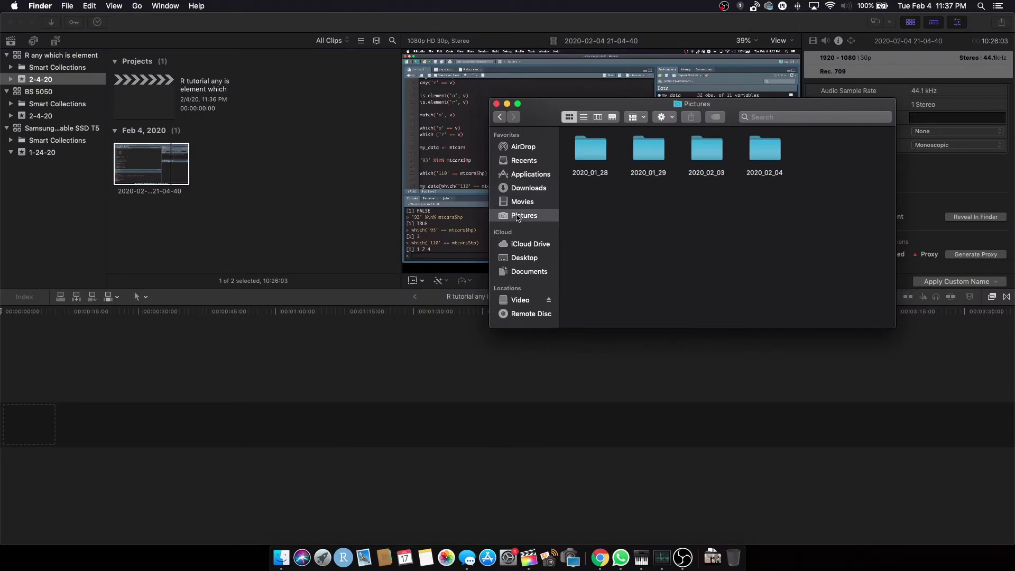
Step: Import MVI_0104.MP4 from the 2020_02_04 folder into the 2-4-20 event
{"action": "double_click", "coordinate": [776, 149]}
{"action": "left_click", "coordinate": [649, 153]}
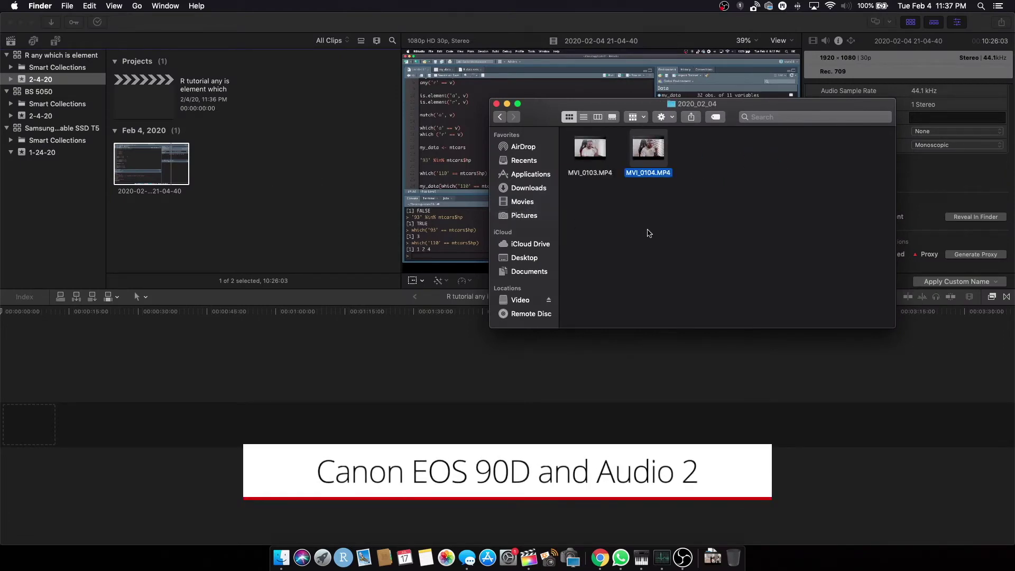
{"action": "left_click", "coordinate": [649, 231]}
{"action": "left_click_drag", "start_coordinate": [661, 157], "coordinate": [245, 166]}
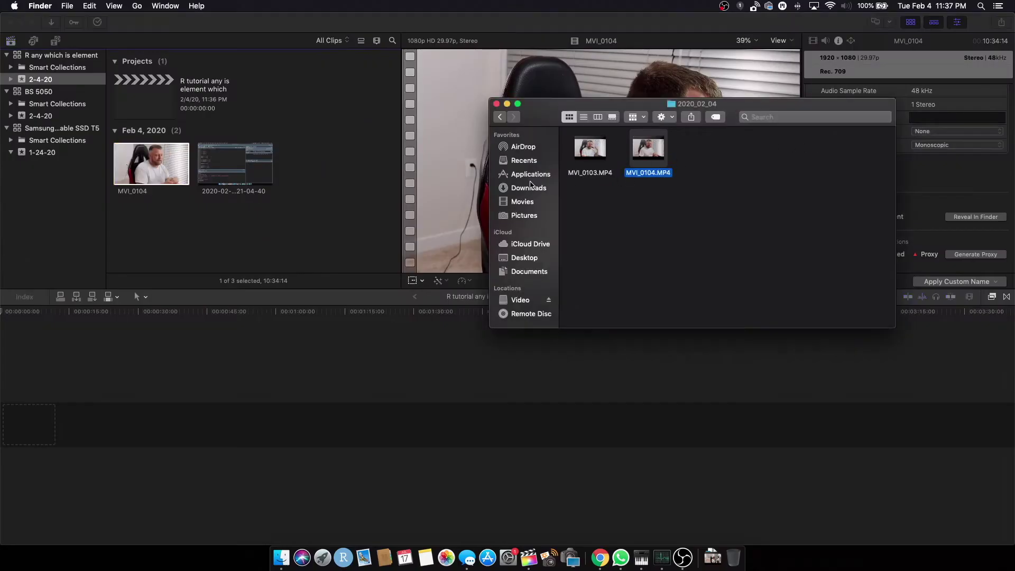
Step: Import IMG_0992.MOV from Downloads into the 2-4-20 event
{"action": "left_click", "coordinate": [520, 189]}
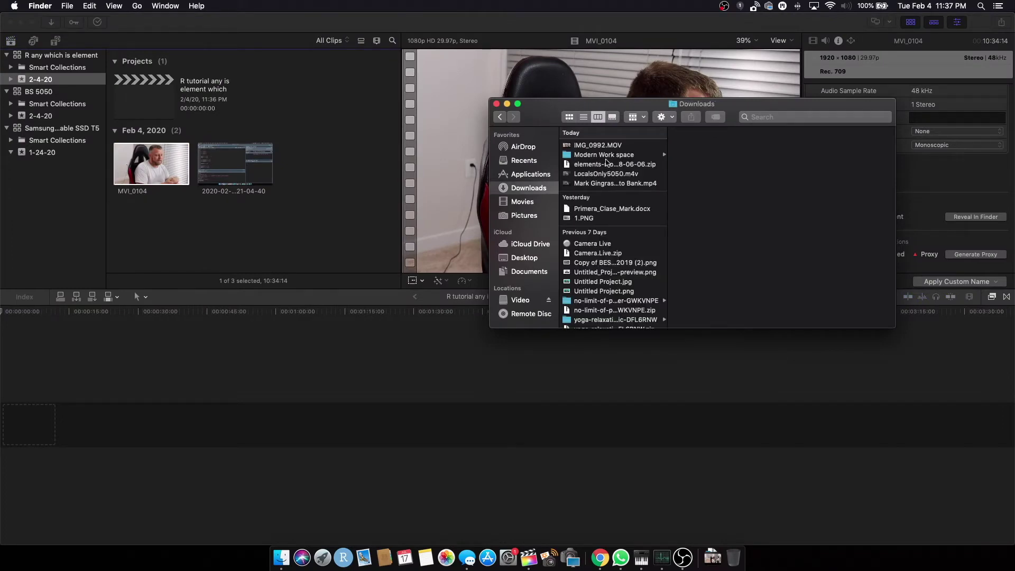
{"action": "left_click", "coordinate": [596, 146]}
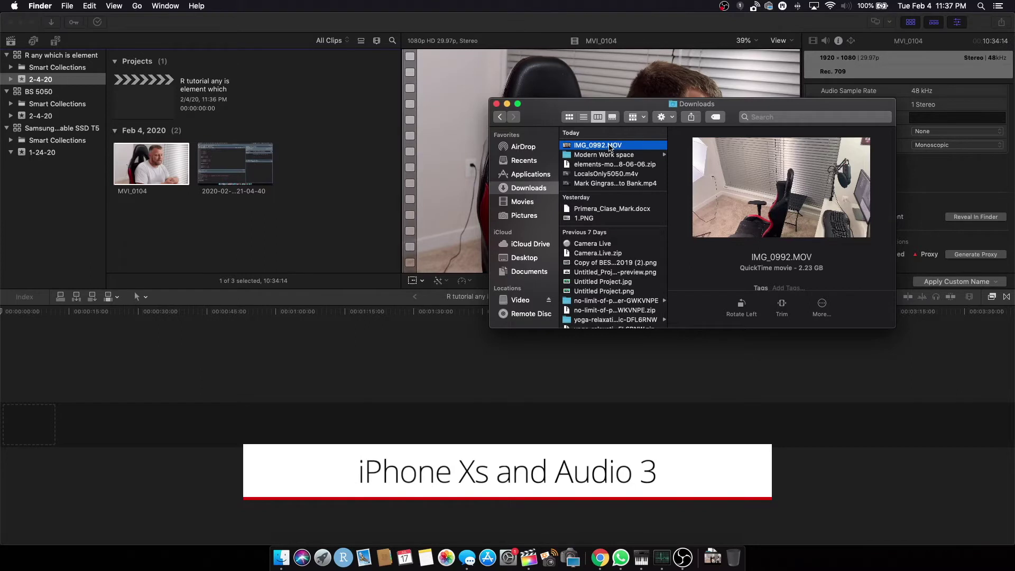
{"action": "left_click_drag", "start_coordinate": [613, 147], "coordinate": [235, 222]}
{"action": "left_click", "coordinate": [236, 222]}
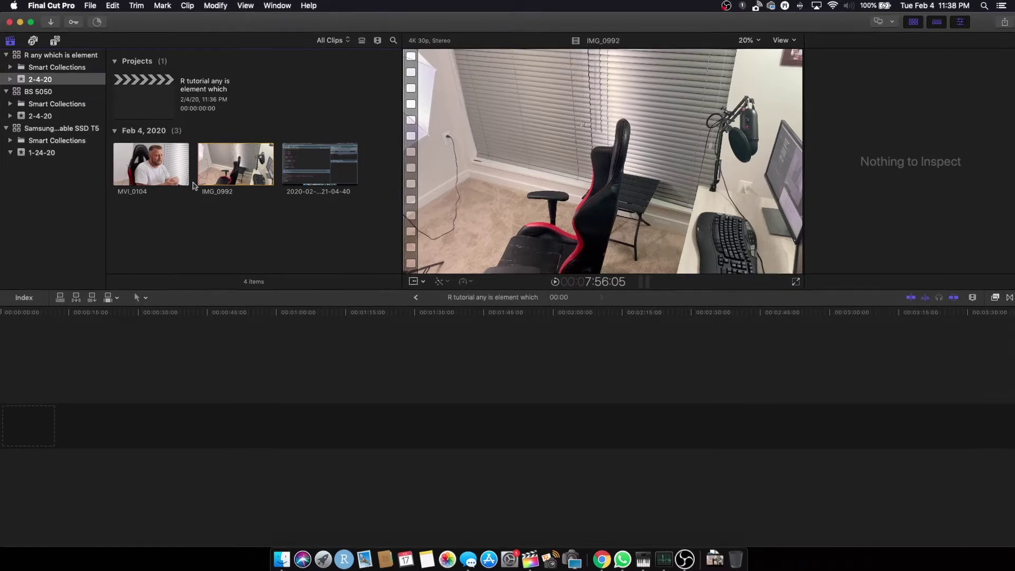
{"action": "left_click", "coordinate": [145, 164]}
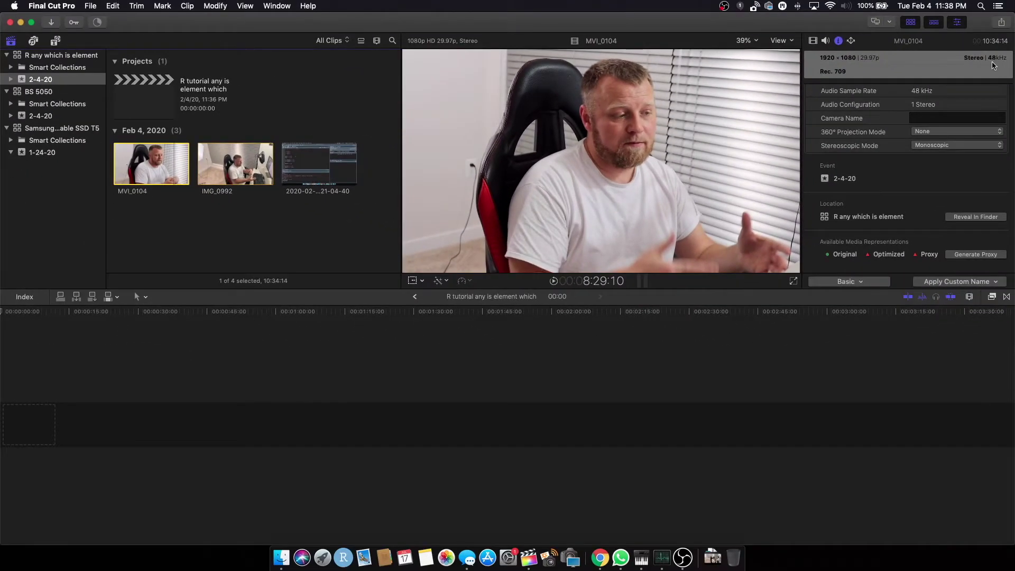
{"action": "left_click", "coordinate": [326, 170]}
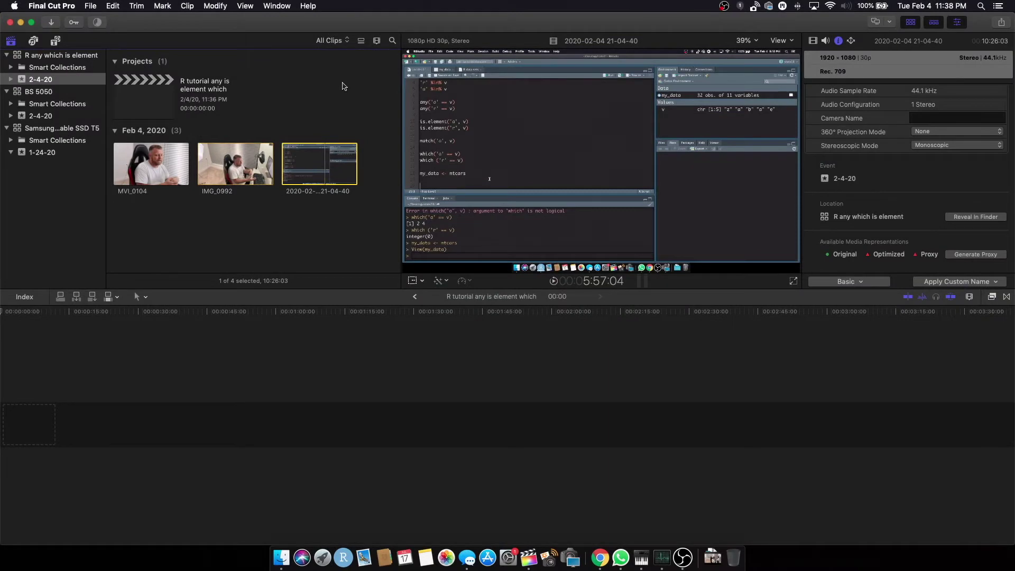
{"action": "left_click", "coordinate": [236, 152]}
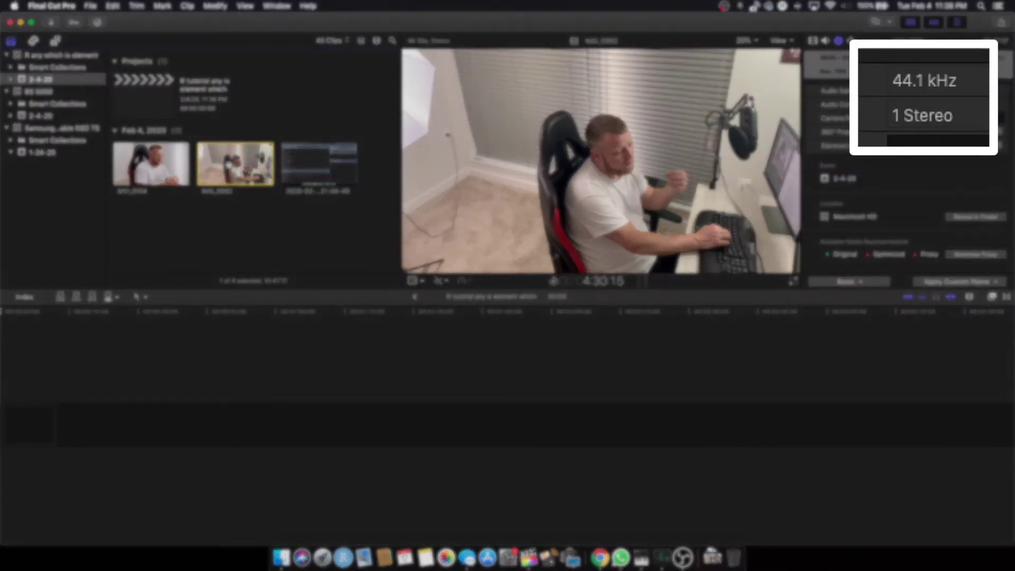
{"action": "left_click", "coordinate": [150, 164]}
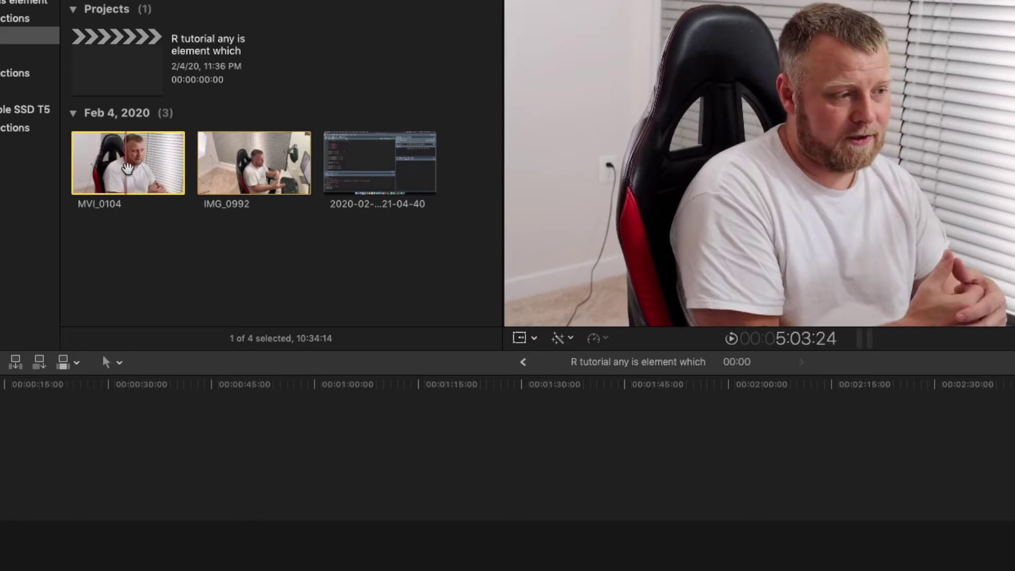
Step: Synchronize the 21-04-40 recording and MVI_0104 by audio, creating 'MVI_0104 - Synchronized Clip'
{"action": "left_click", "coordinate": [358, 178]}
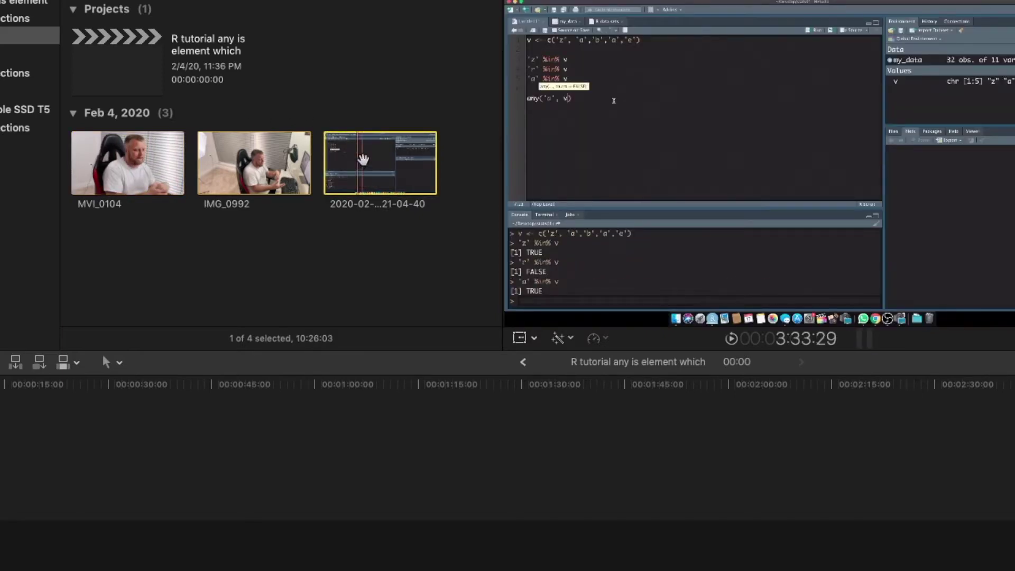
{"action": "left_click", "coordinate": [137, 164], "text": "super"}
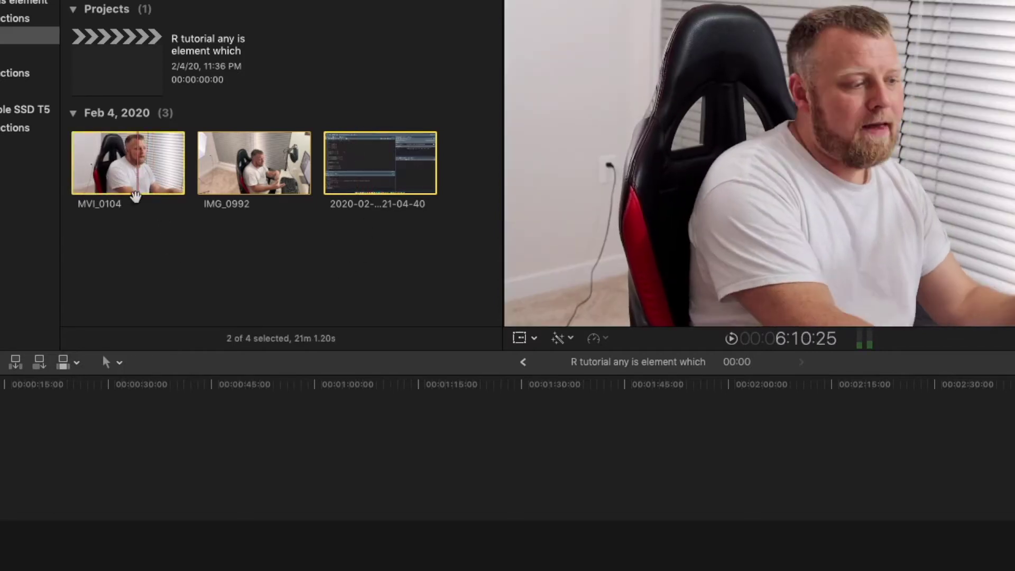
{"action": "right_click", "coordinate": [132, 173]}
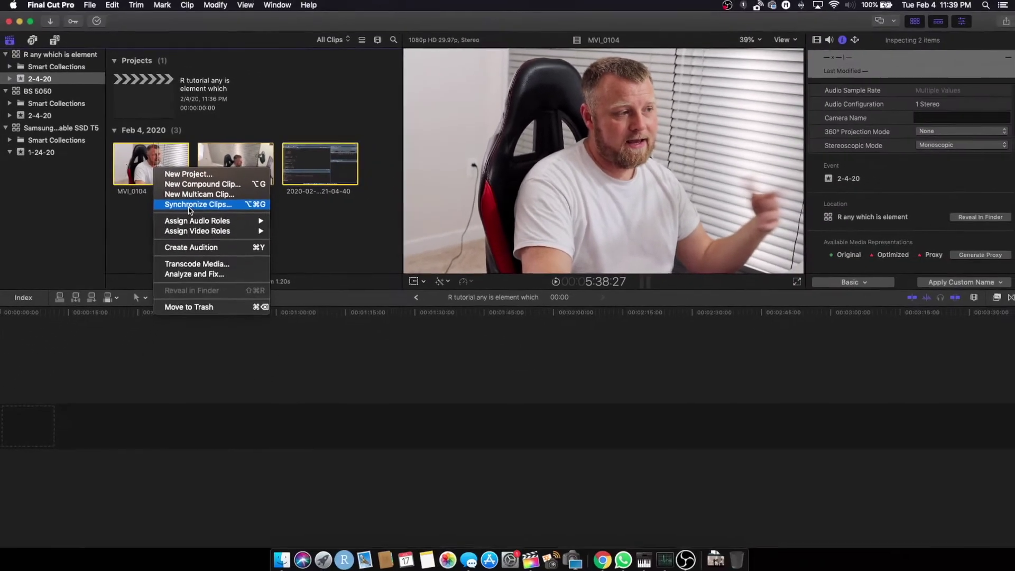
{"action": "left_click", "coordinate": [183, 224]}
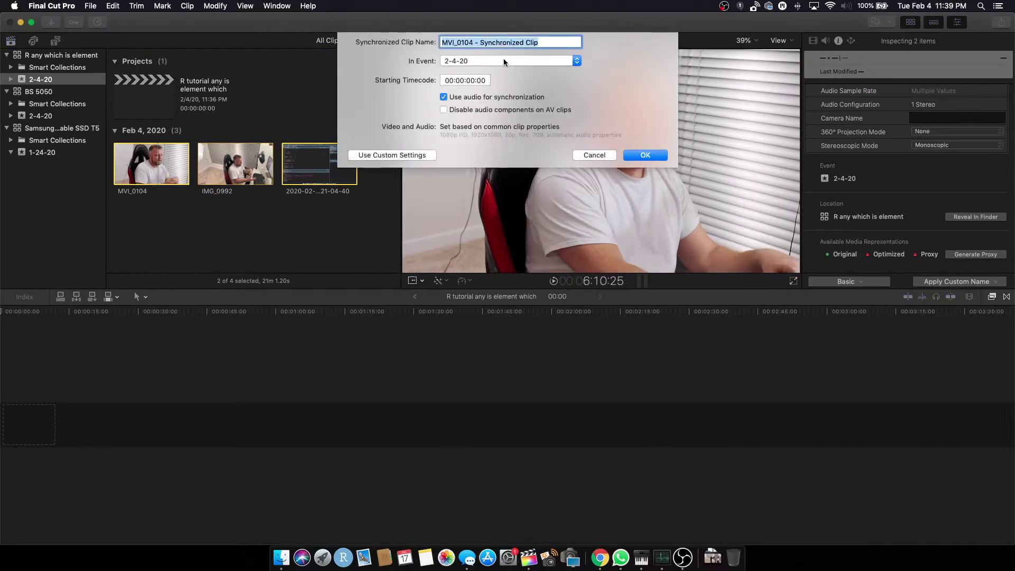
{"action": "left_click", "coordinate": [443, 110]}
{"action": "left_click", "coordinate": [444, 110]}
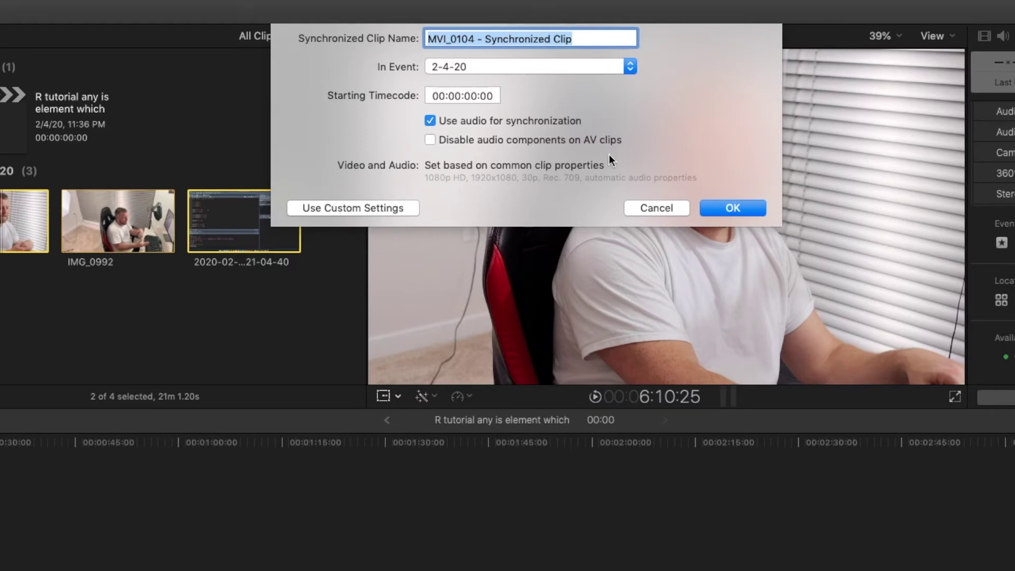
{"action": "left_click", "coordinate": [707, 211]}
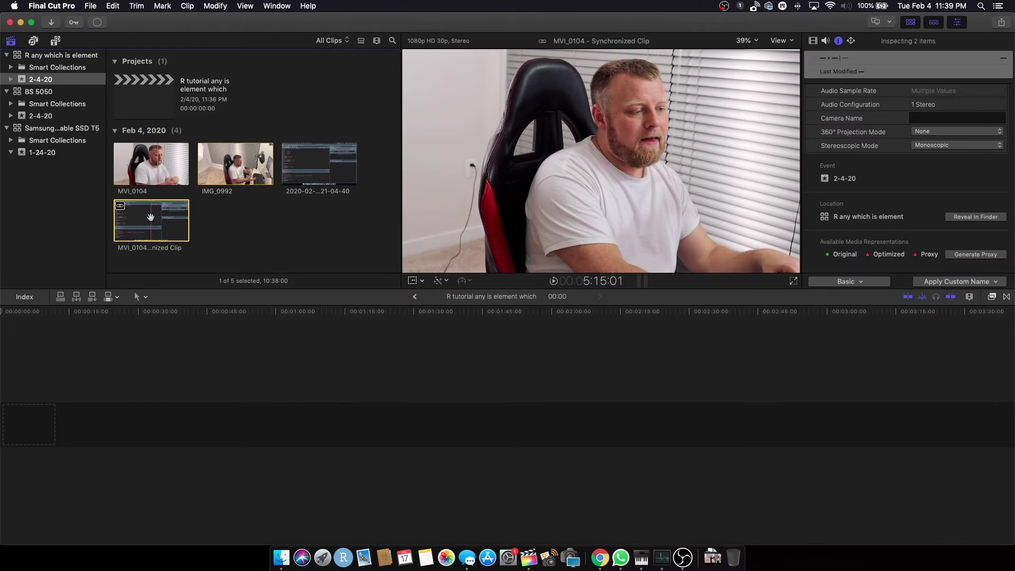
Step: Open MVI_0104 - Synchronized Clip in the timeline to see its two clips
{"action": "left_click", "coordinate": [139, 217]}
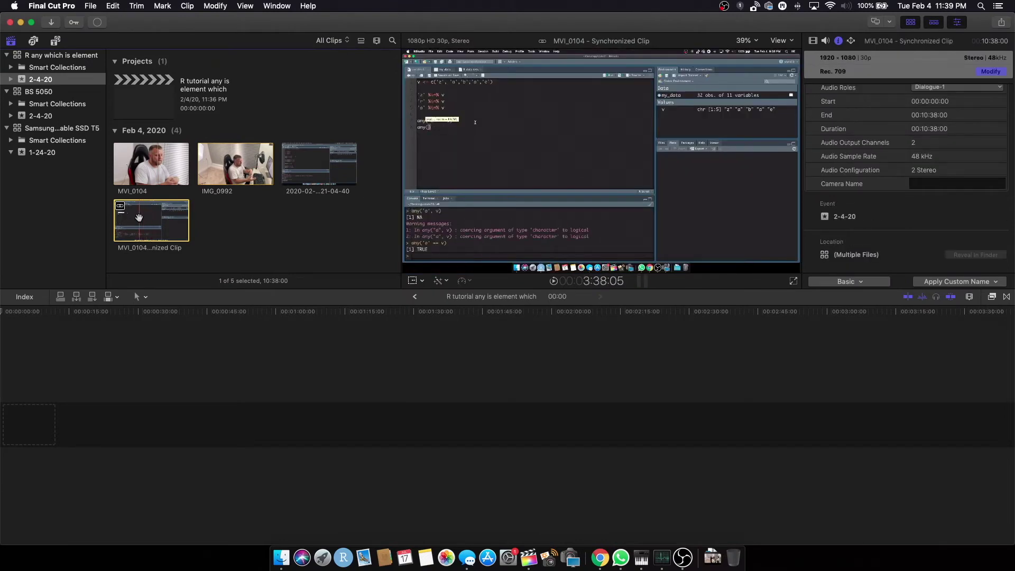
{"action": "double_click", "coordinate": [139, 217]}
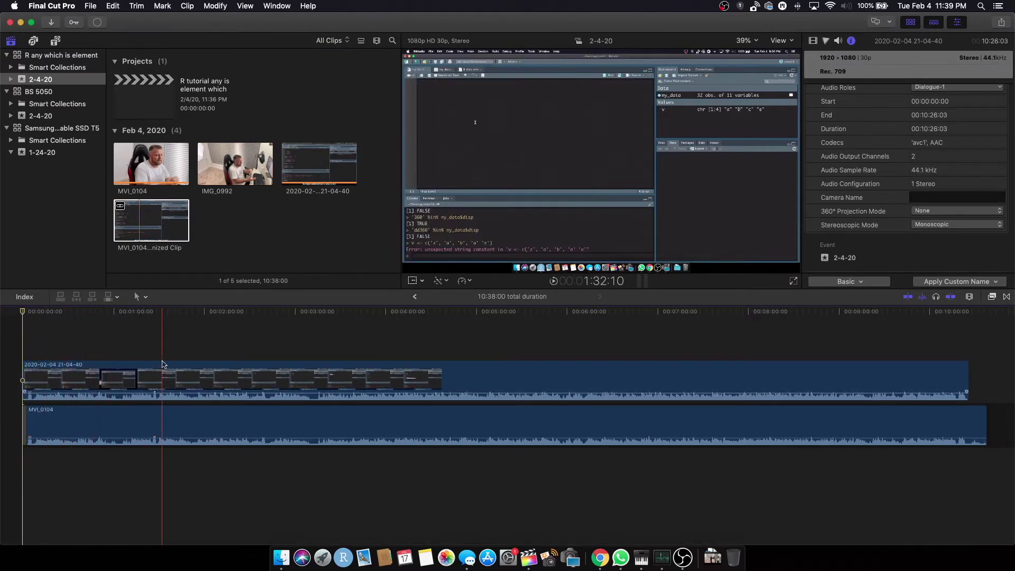
{"action": "left_click", "coordinate": [97, 421]}
{"action": "left_click", "coordinate": [81, 382]}
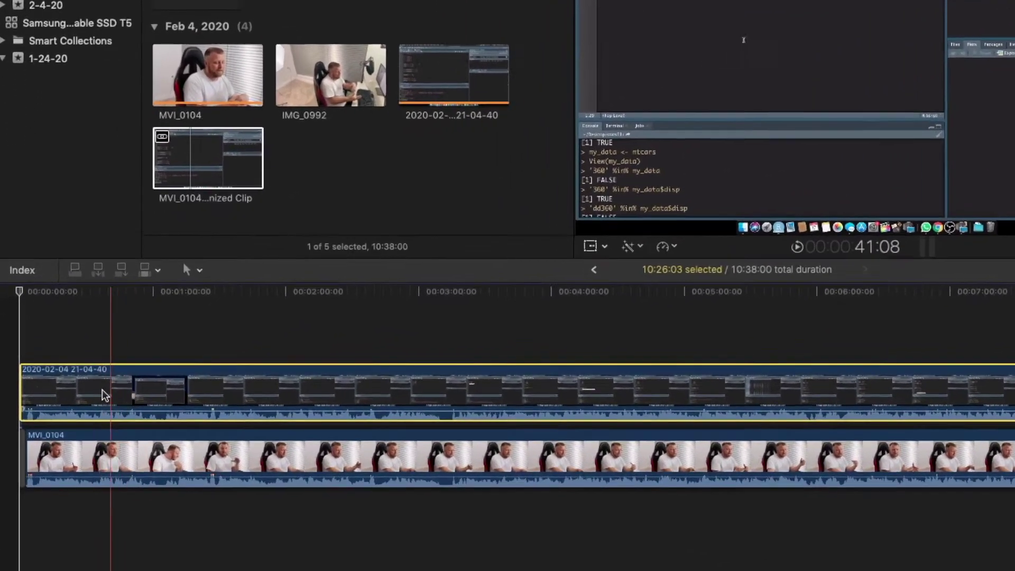
Step: Drag MVI_0104's volume line down until its audio is silent
{"action": "left_click", "coordinate": [103, 483]}
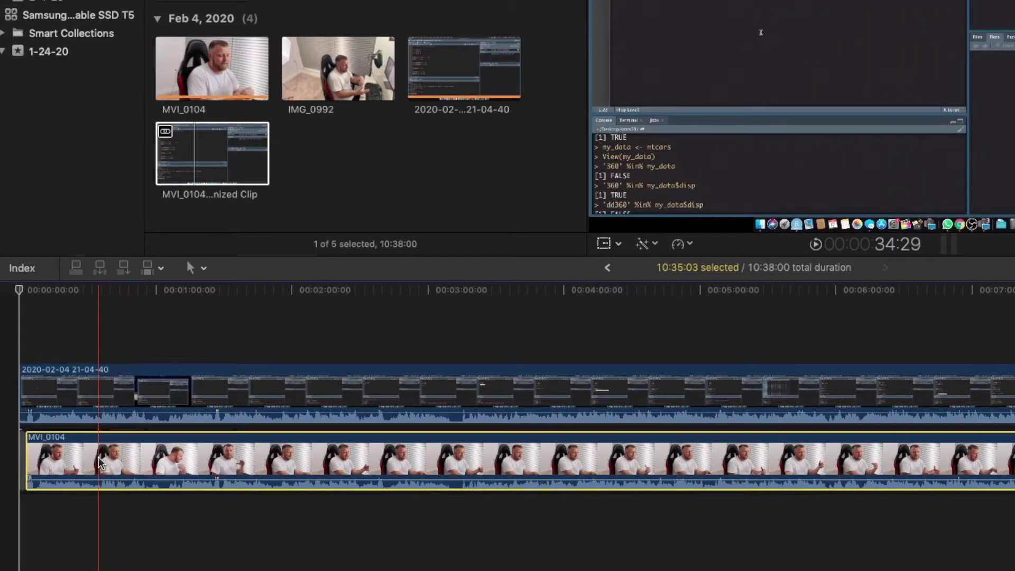
{"action": "right_click", "coordinate": [82, 459]}
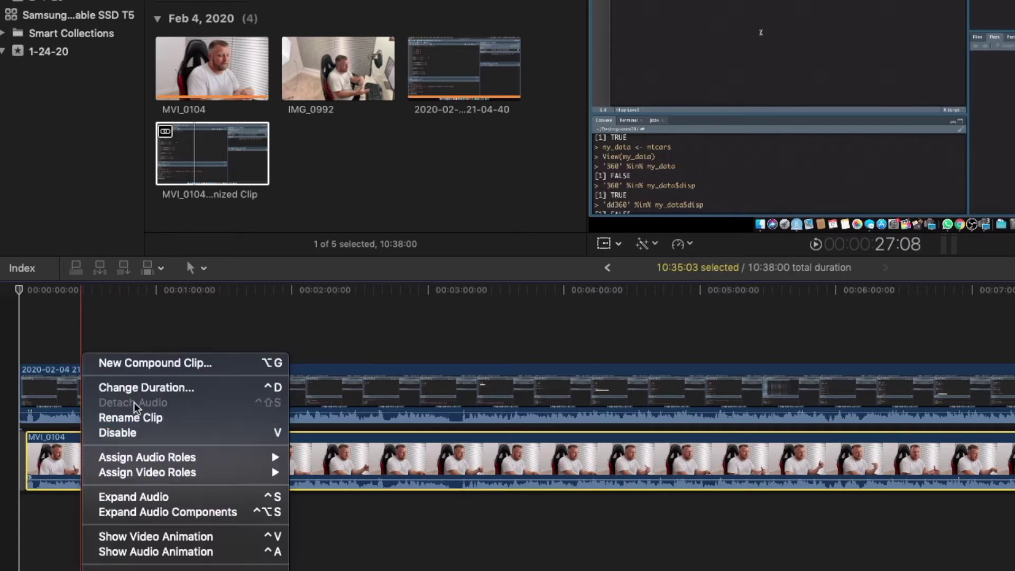
{"action": "left_click", "coordinate": [51, 442]}
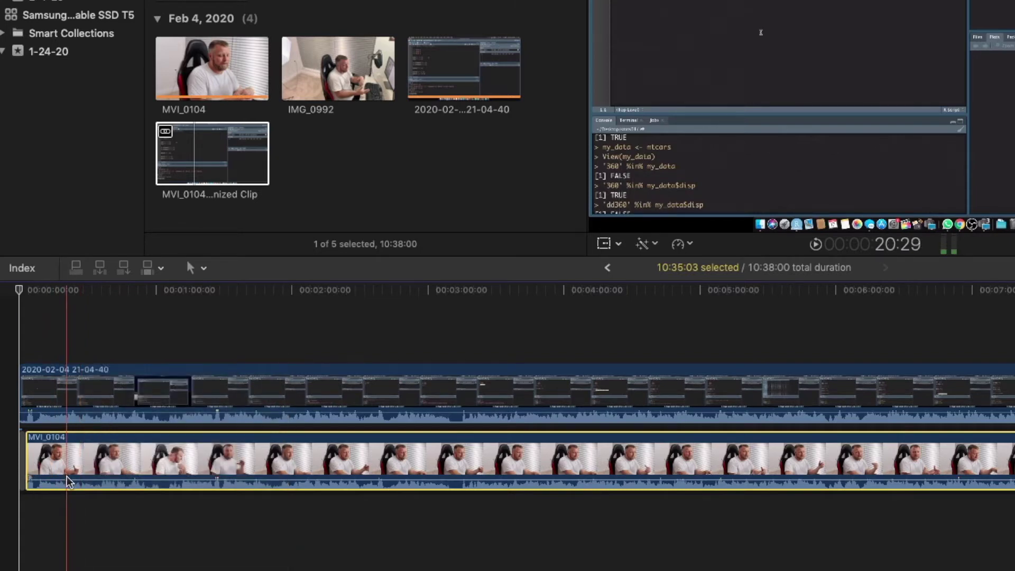
{"action": "left_click_drag", "start_coordinate": [66, 473], "coordinate": [63, 534]}
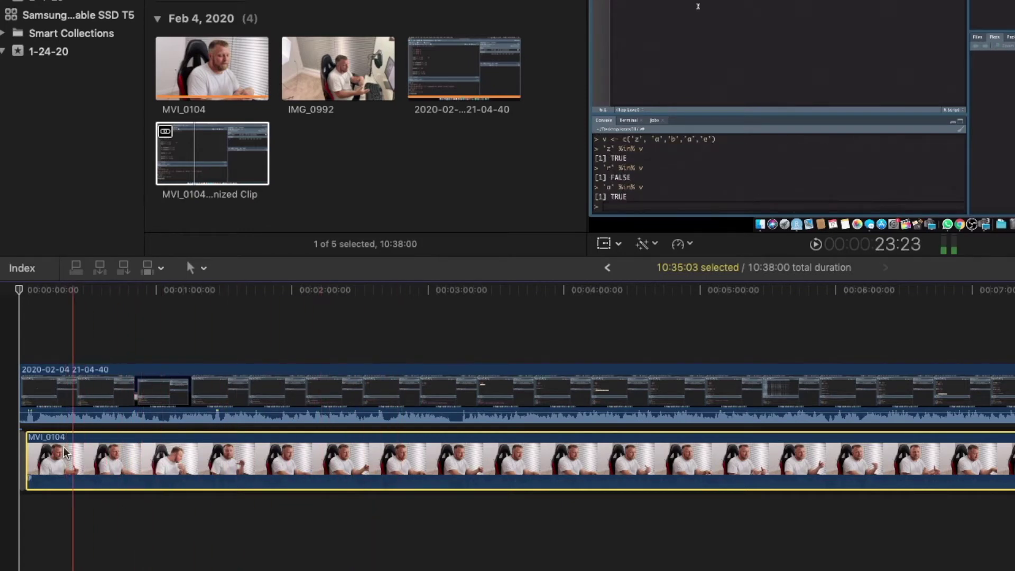
{"action": "left_click", "coordinate": [18, 525]}
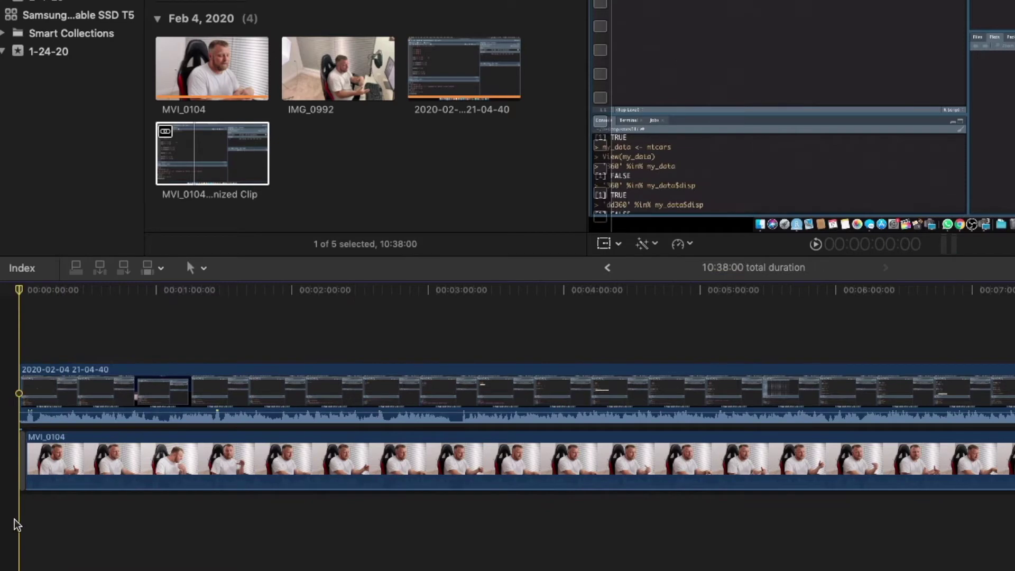
{"action": "key", "text": "super+equal"}
{"action": "key", "text": "super+equal"}
{"action": "key", "text": "super+equal"}
{"action": "key", "text": "super+equal"}
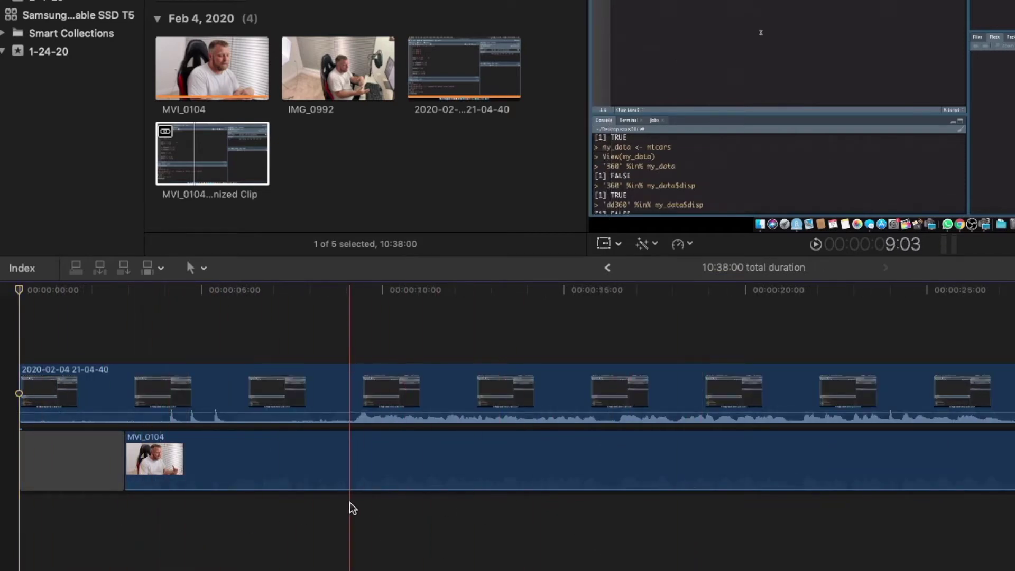
{"action": "left_click", "coordinate": [272, 456]}
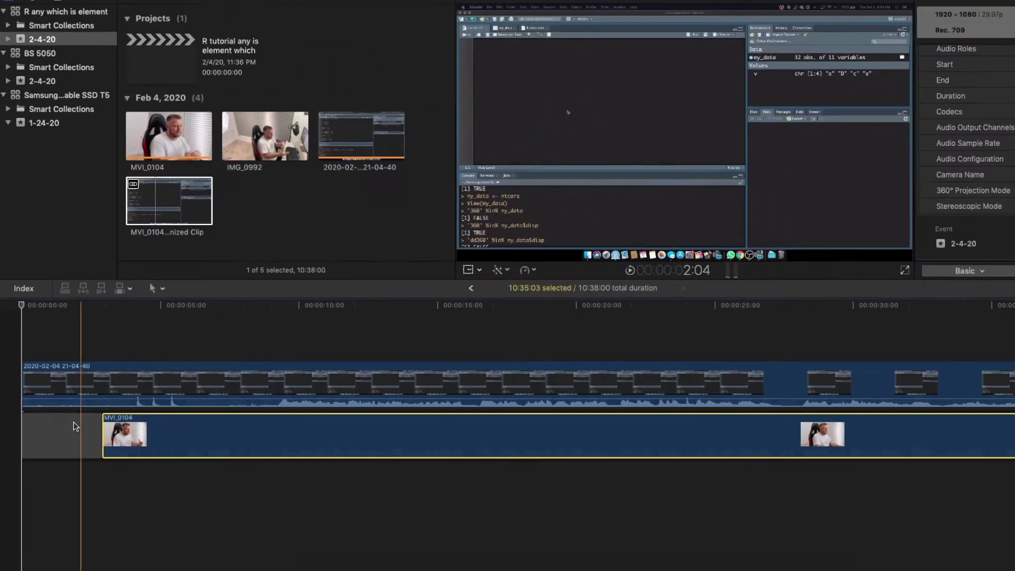
Step: Append the synchronized clip to the 'R tutorial any is element which' project
{"action": "left_click", "coordinate": [73, 451], "text": "shift"}
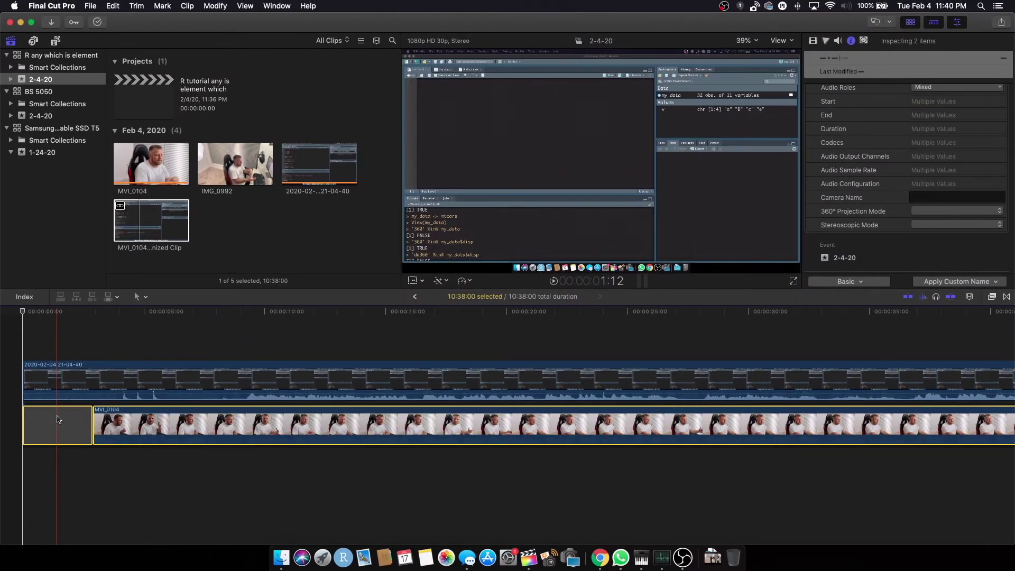
{"action": "left_click", "coordinate": [65, 391], "text": "shift"}
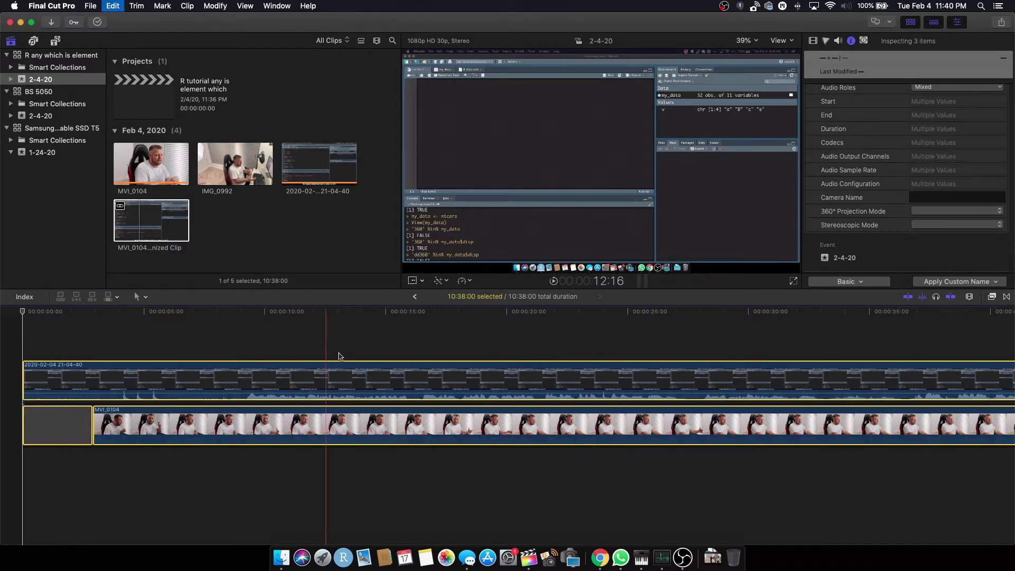
{"action": "left_click", "coordinate": [415, 298]}
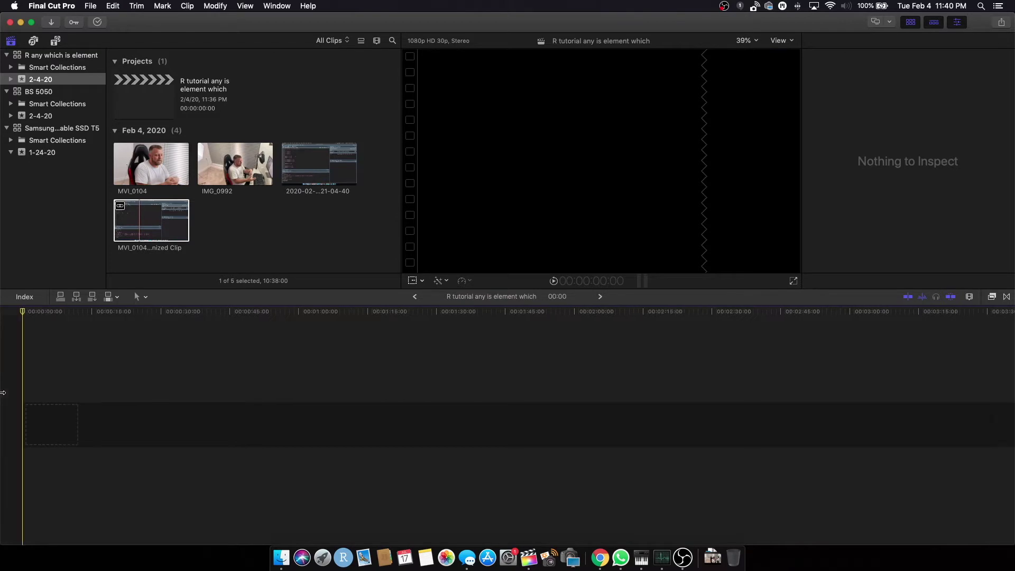
{"action": "key", "text": "e"}
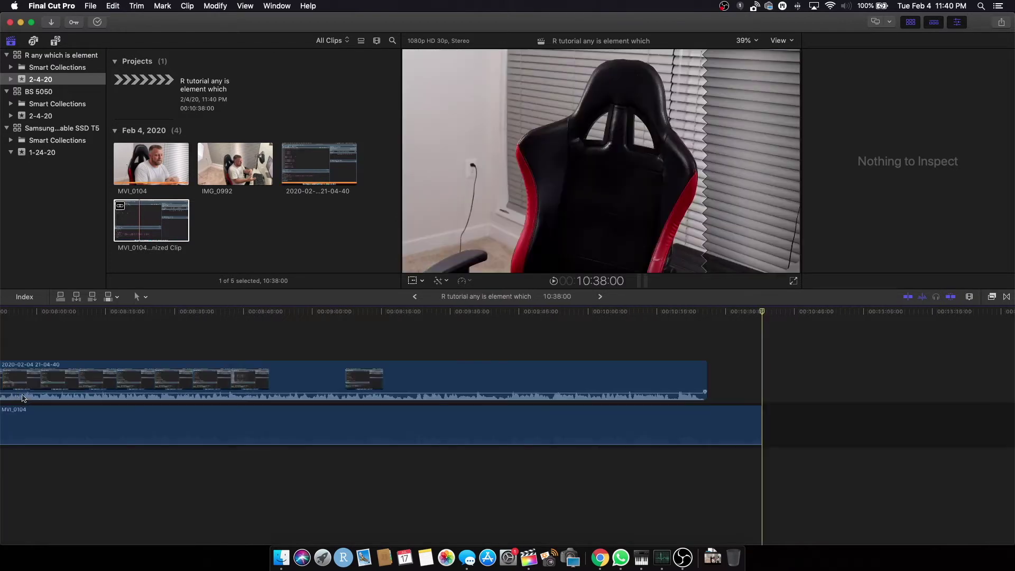
Step: Turn on skimming, show the Info inspector and play the project
{"action": "scroll", "coordinate": [75, 406], "scroll_direction": "right", "scroll_amount": 5}
{"action": "scroll", "coordinate": [75, 406], "scroll_direction": "left", "scroll_amount": 10}
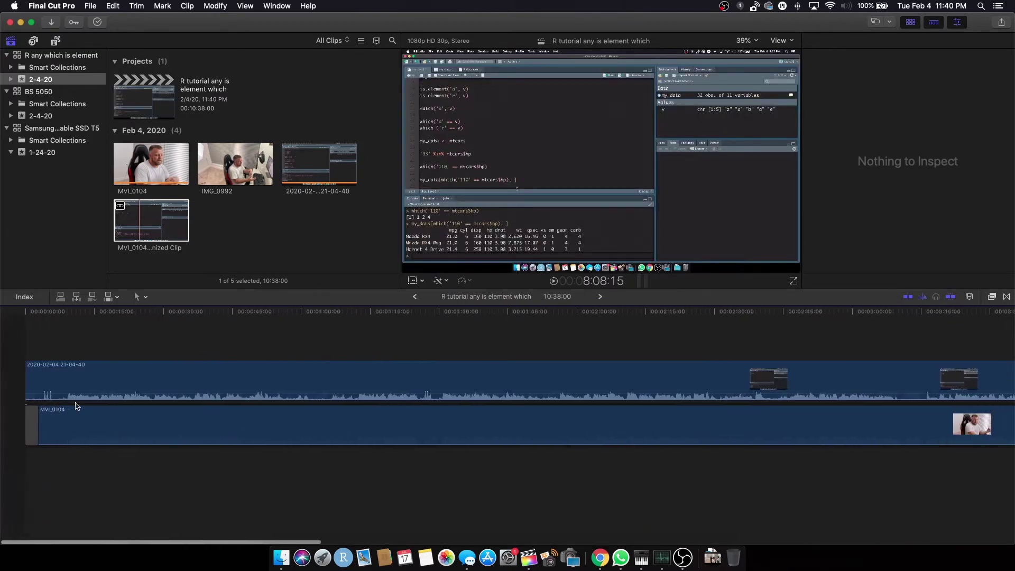
{"action": "key", "text": "s"}
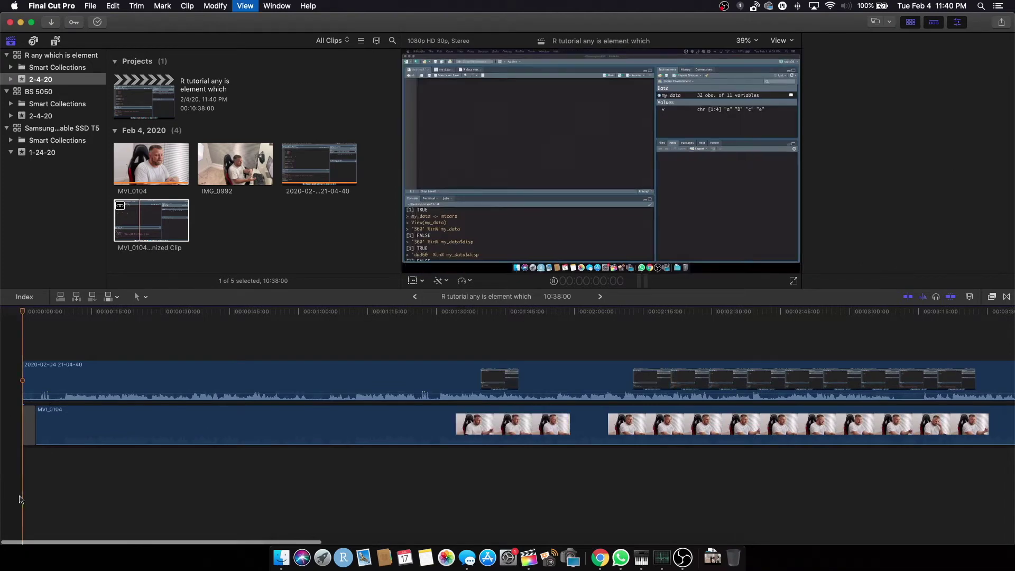
{"action": "key", "text": "super+4"}
{"action": "key", "text": "space"}
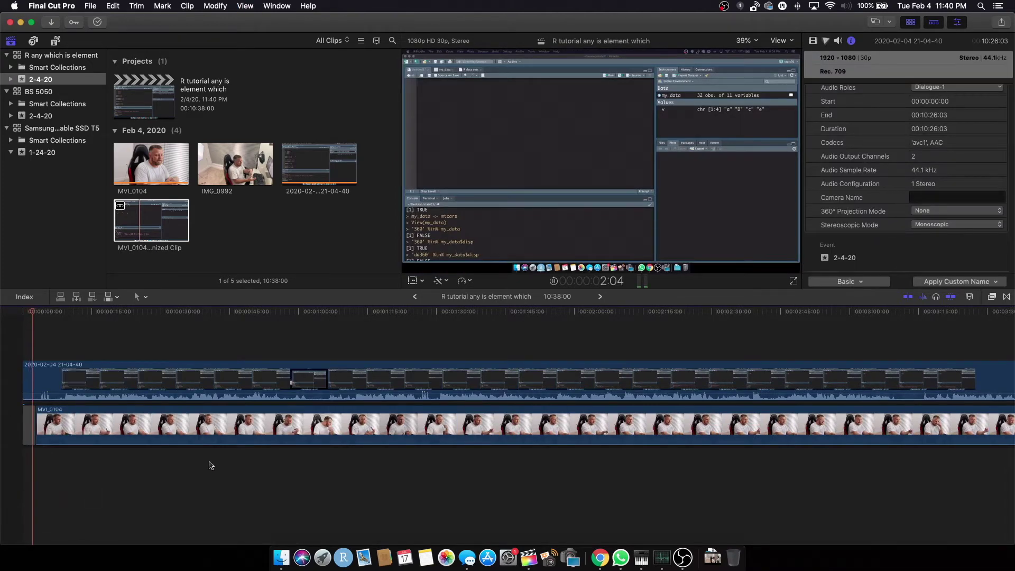
{"action": "left_click", "coordinate": [102, 423]}
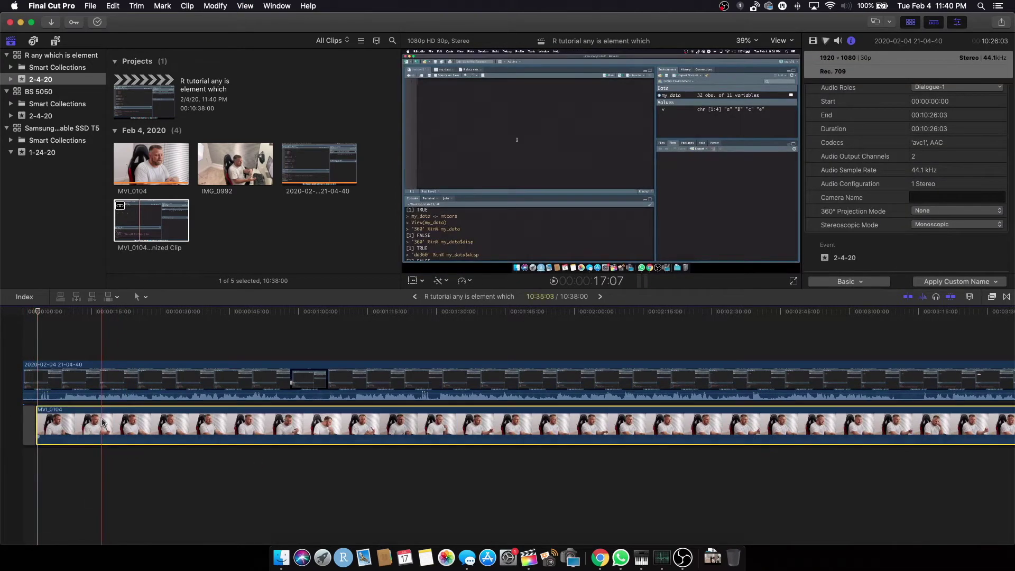
Step: Detach MVI_0104's audio and delete the separated audio clip
{"action": "right_click", "coordinate": [102, 423]}
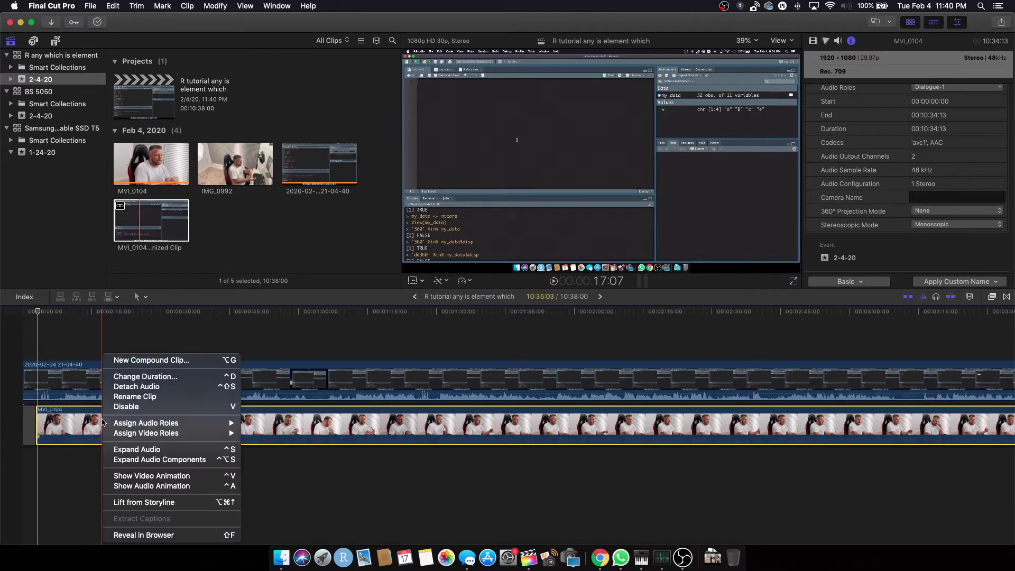
{"action": "left_click", "coordinate": [153, 388]}
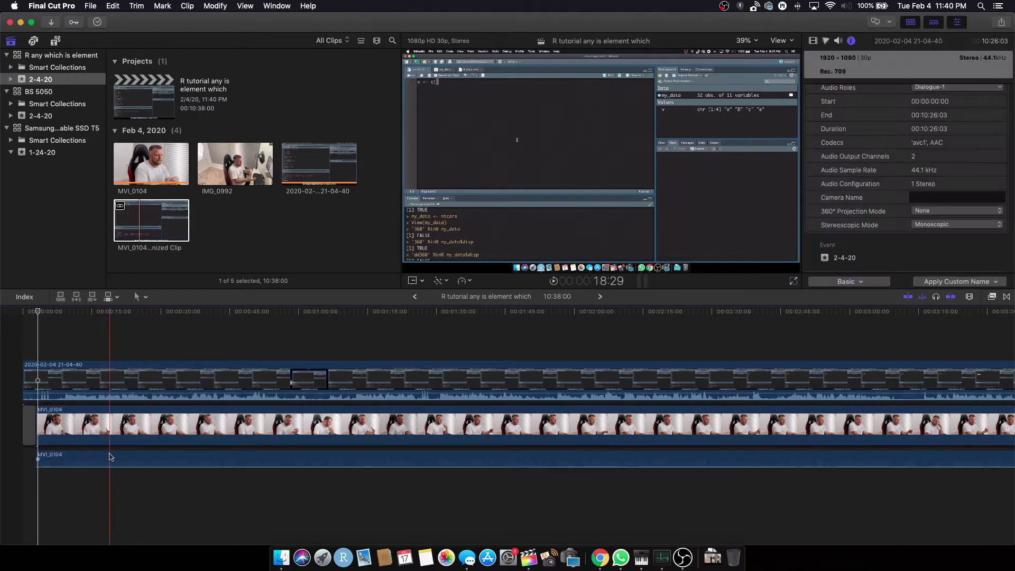
{"action": "left_click", "coordinate": [111, 457]}
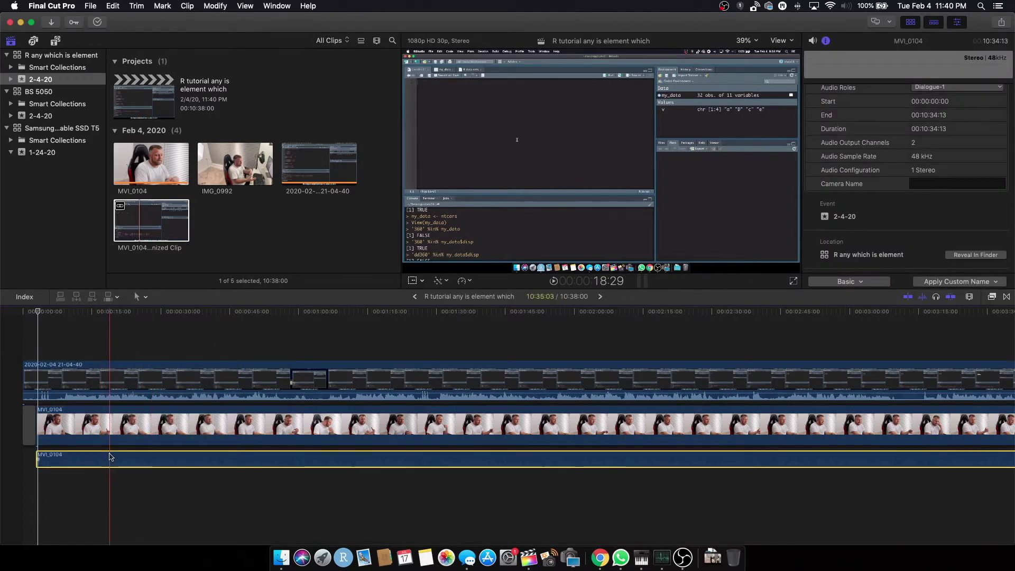
{"action": "key", "text": "Delete"}
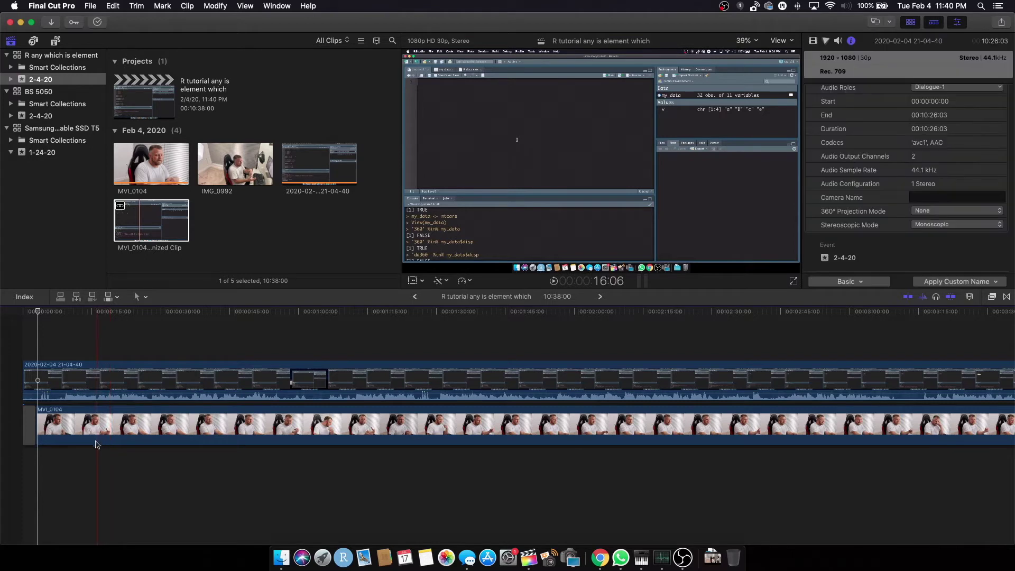
Step: Extend MVI_0104 back to the timeline start and select it with the screen recording
{"action": "left_click", "coordinate": [87, 427]}
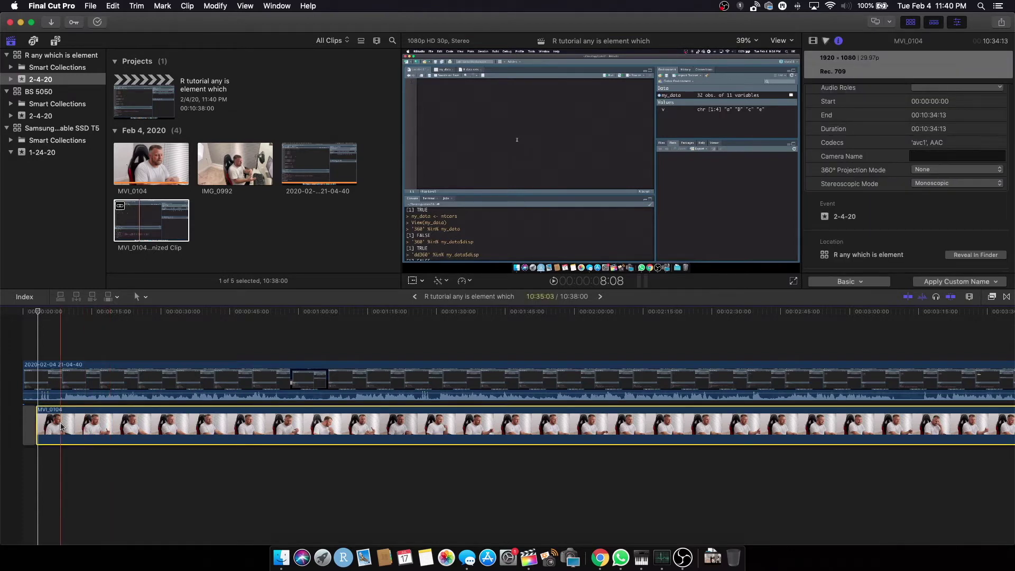
{"action": "left_click_drag", "start_coordinate": [36, 418], "coordinate": [31, 415]}
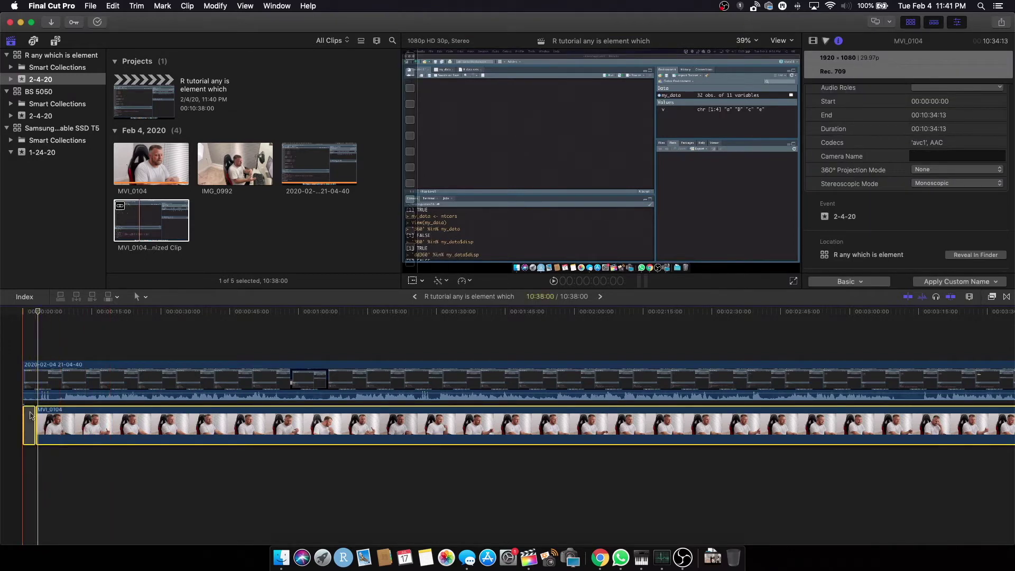
{"action": "left_click", "coordinate": [93, 373], "text": "super"}
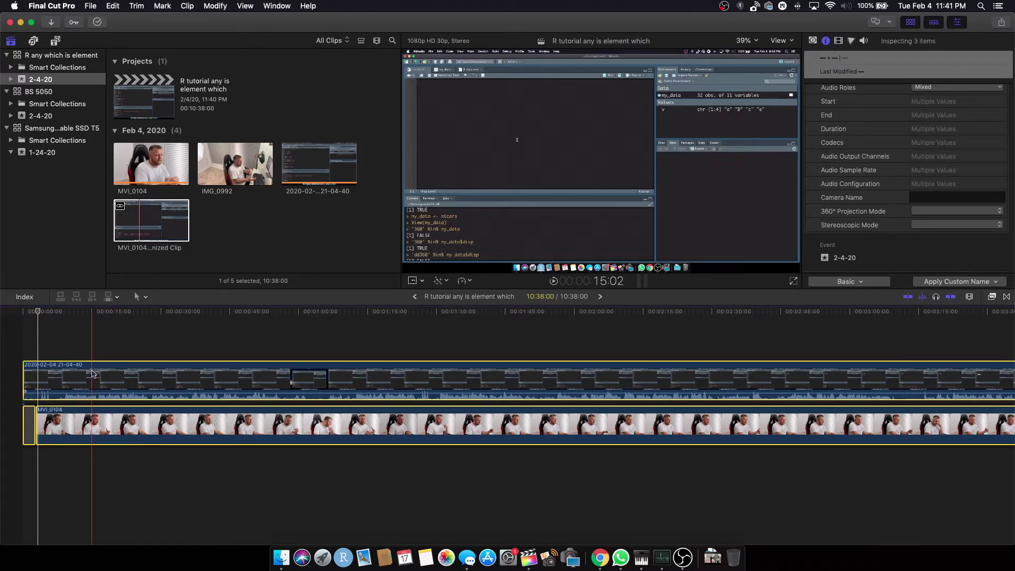
Step: Combine the selected clips into a compound clip named Synced
{"action": "key", "text": "alt+g"}
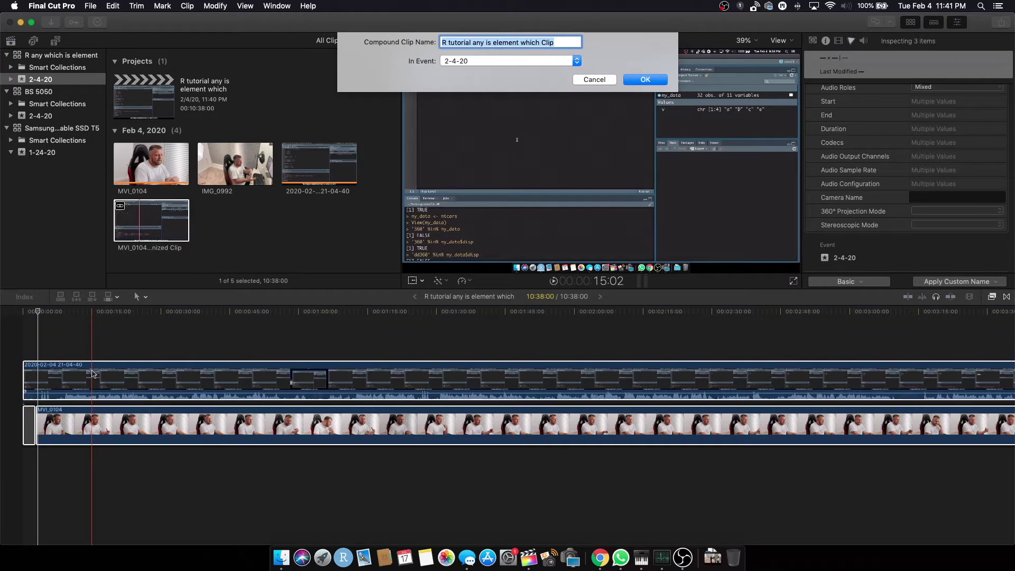
{"action": "type", "text": "Synced"}
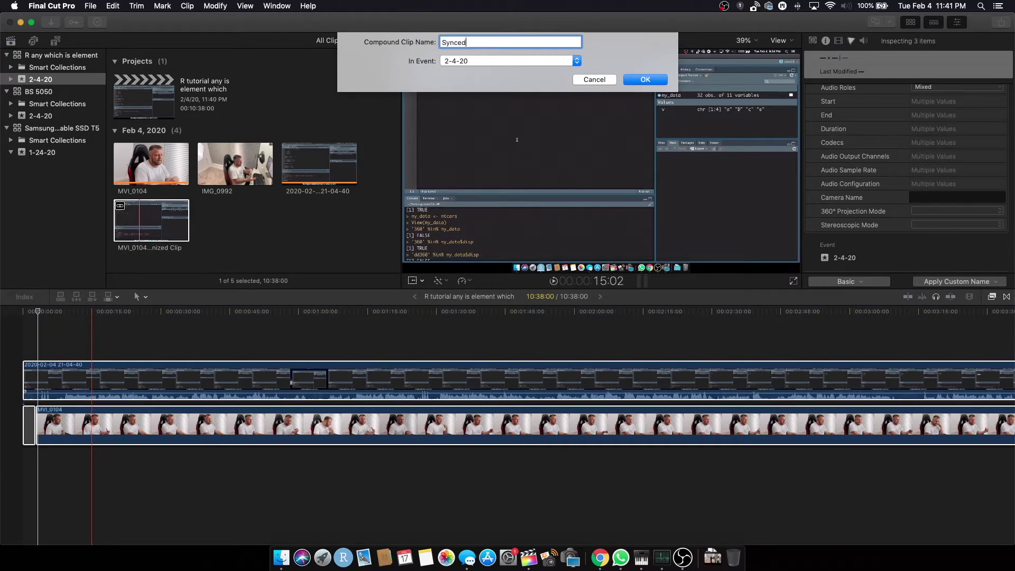
{"action": "key", "text": "Return"}
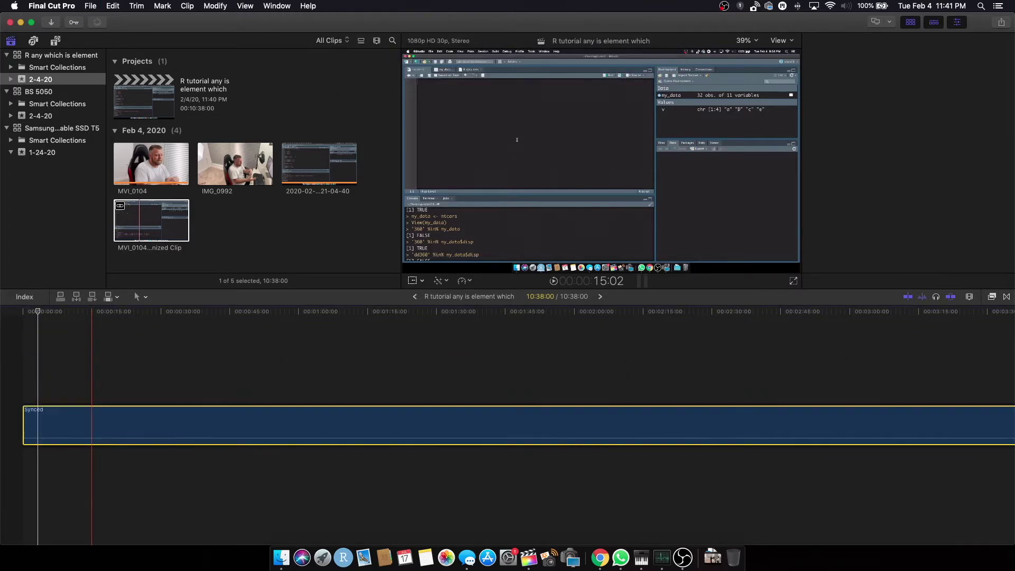
Step: Remove Synced and the leftover gap from the project, leaving Synced in the 2-4-20 event
{"action": "left_click", "coordinate": [152, 423]}
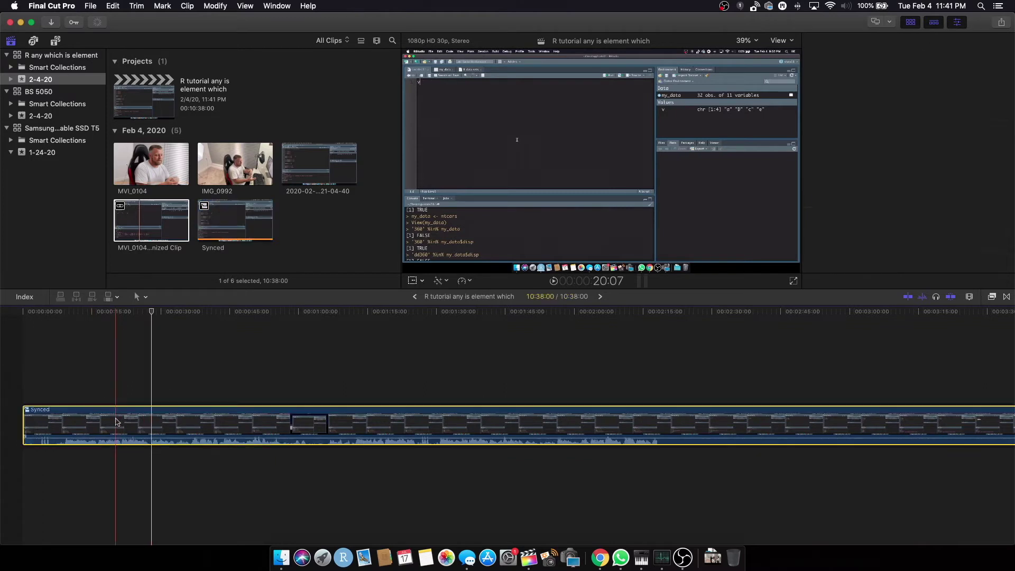
{"action": "key", "text": "shift+Delete"}
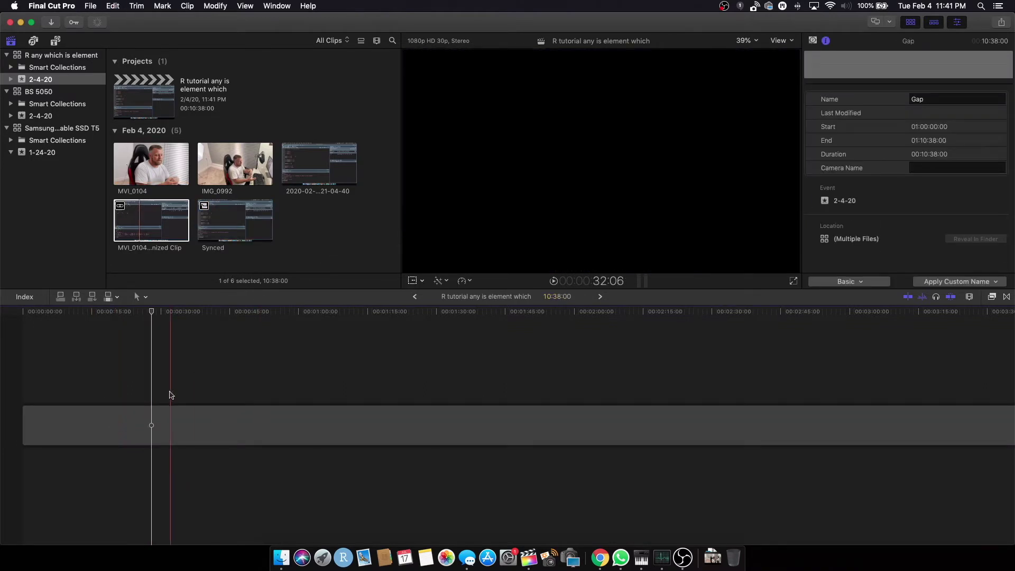
{"action": "left_click", "coordinate": [163, 419]}
{"action": "key", "text": "Delete"}
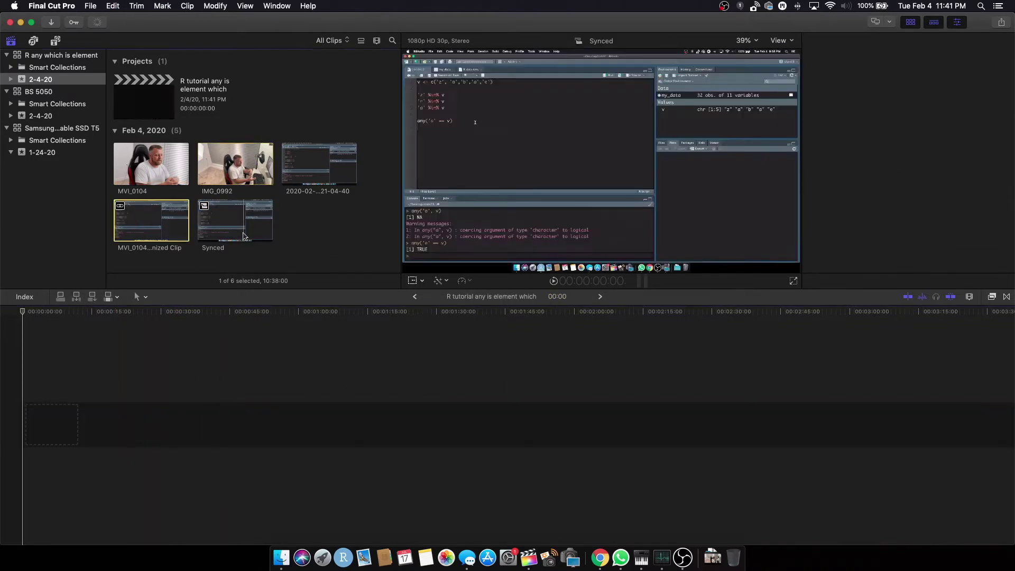
{"action": "left_click", "coordinate": [244, 236]}
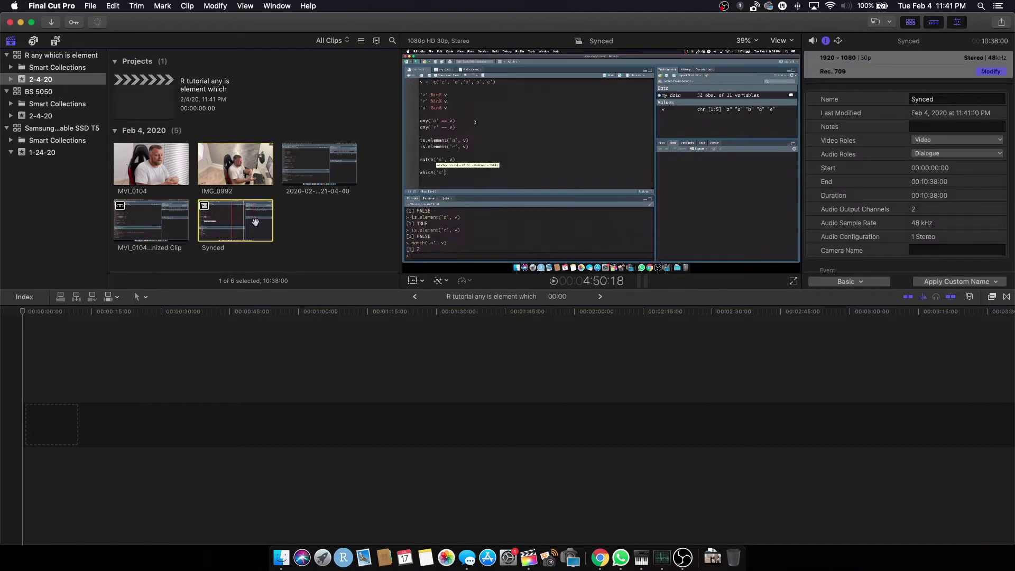
{"action": "left_click_drag", "start_coordinate": [255, 221], "coordinate": [217, 214]}
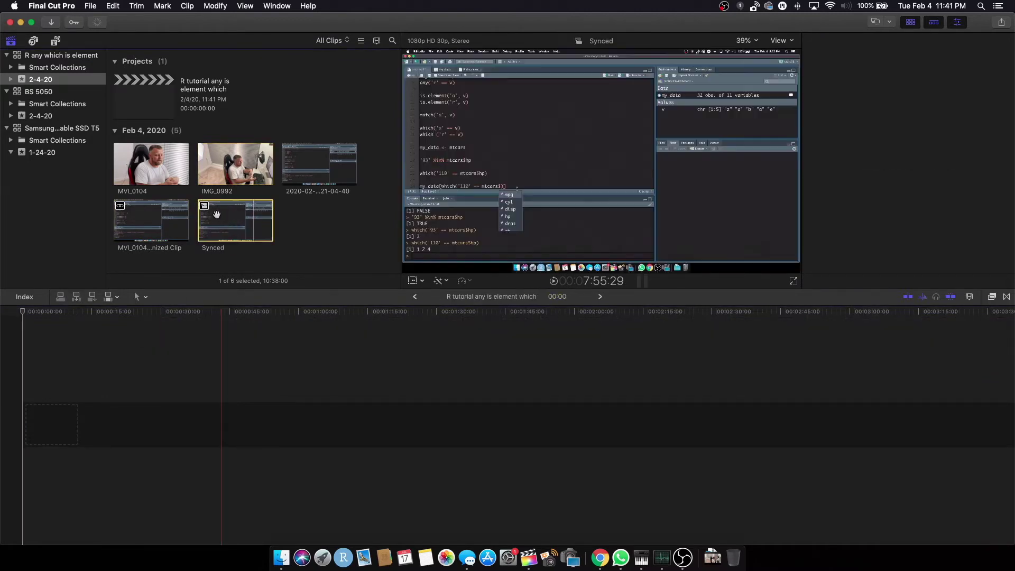
{"action": "left_click", "coordinate": [297, 228]}
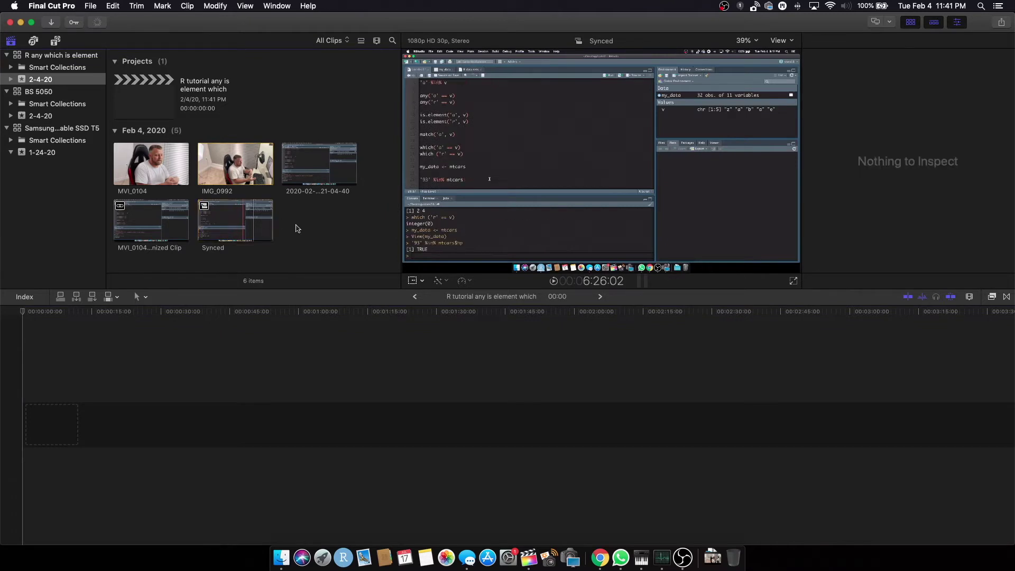
Step: Open the Synced compound clip and move the screen recording below MVI_0104
{"action": "double_click", "coordinate": [221, 215]}
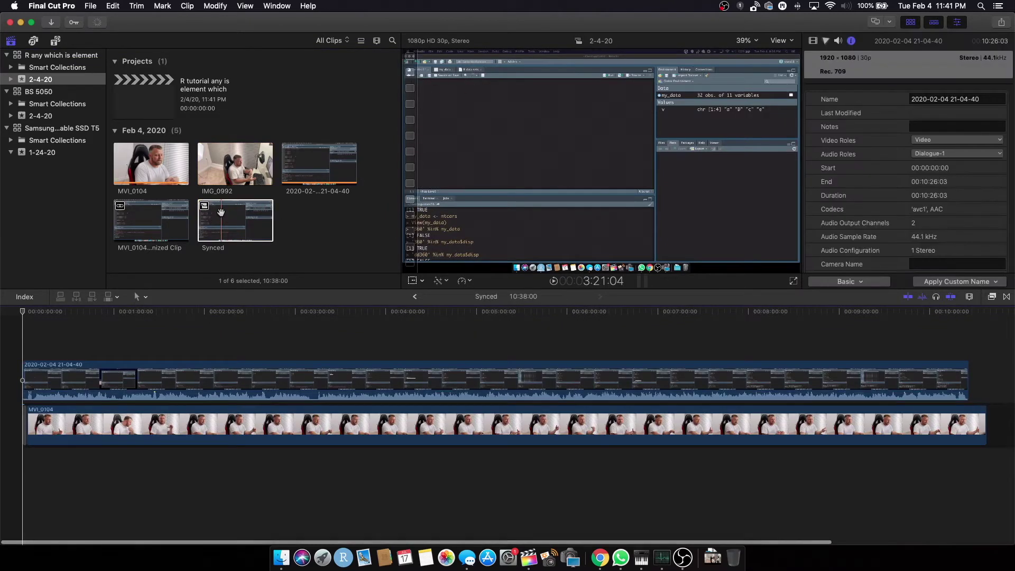
{"action": "left_click", "coordinate": [210, 219]}
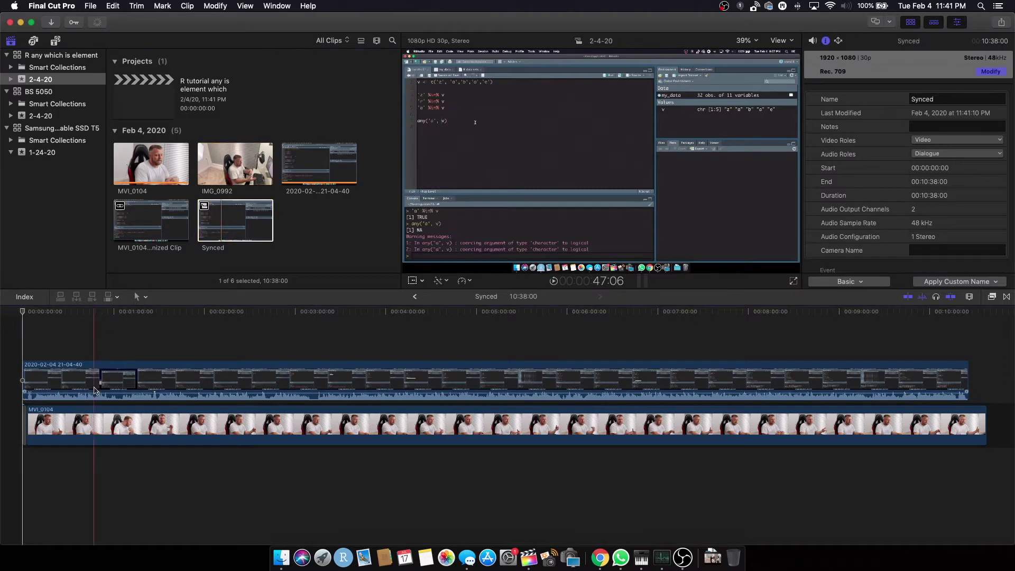
{"action": "left_click_drag", "start_coordinate": [94, 390], "coordinate": [60, 480]}
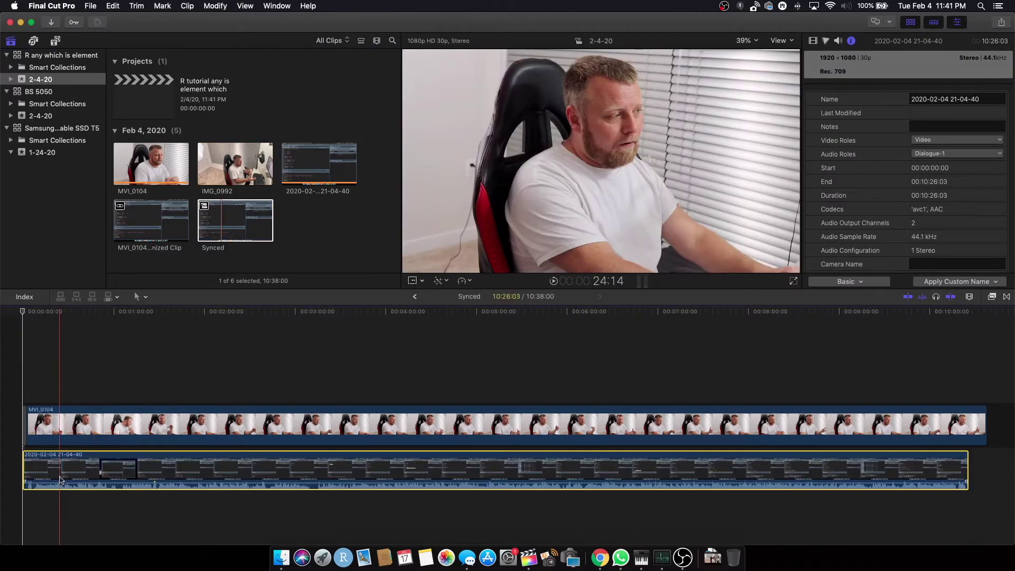
Step: Play back the Synced clip from the start and check the MVI_0104 clip
{"action": "left_click", "coordinate": [20, 513]}
{"action": "key", "text": "space"}
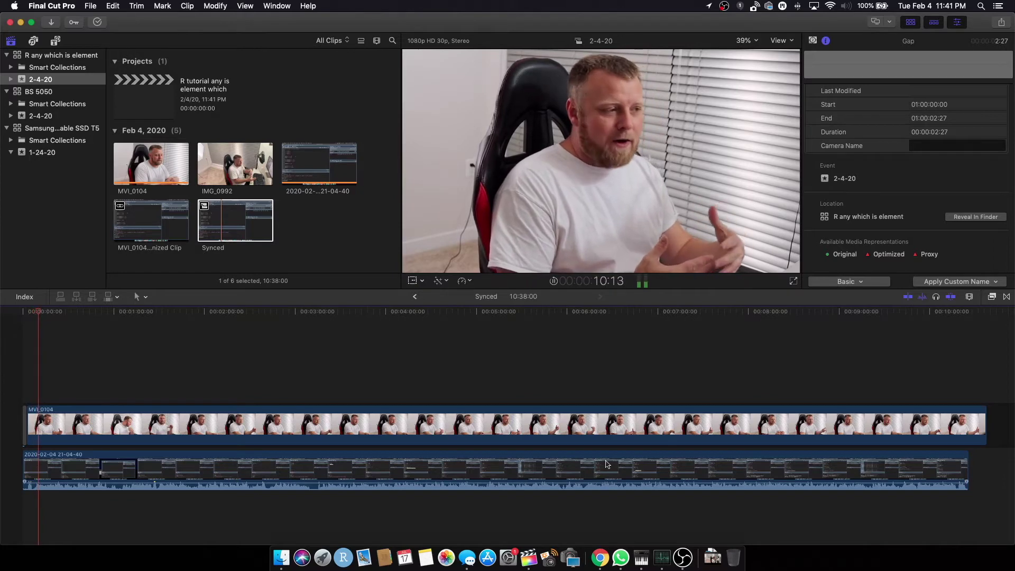
{"action": "key", "text": "super+minus"}
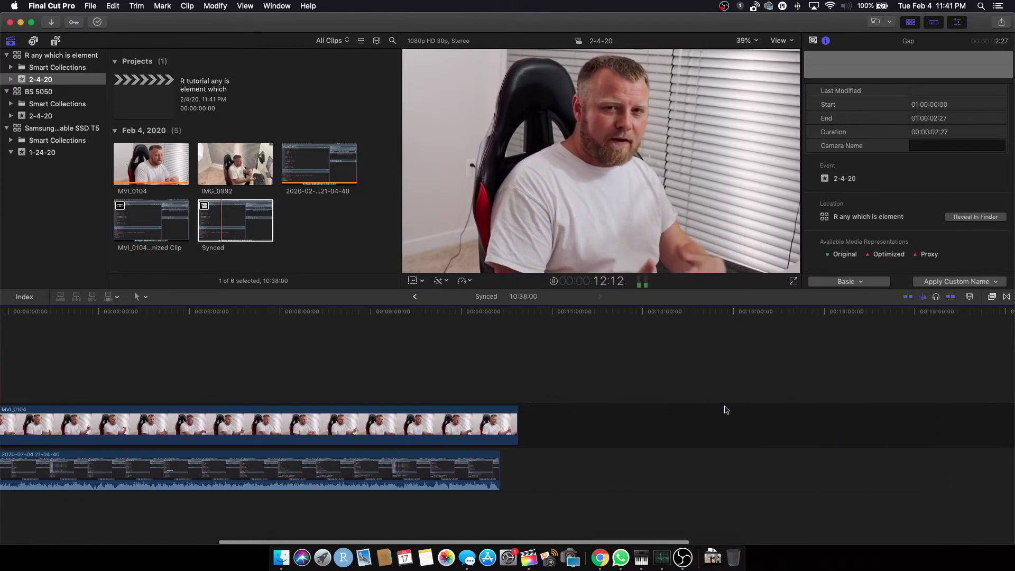
{"action": "key", "text": "space"}
{"action": "key", "text": "super+equal"}
{"action": "left_click", "coordinate": [591, 410]}
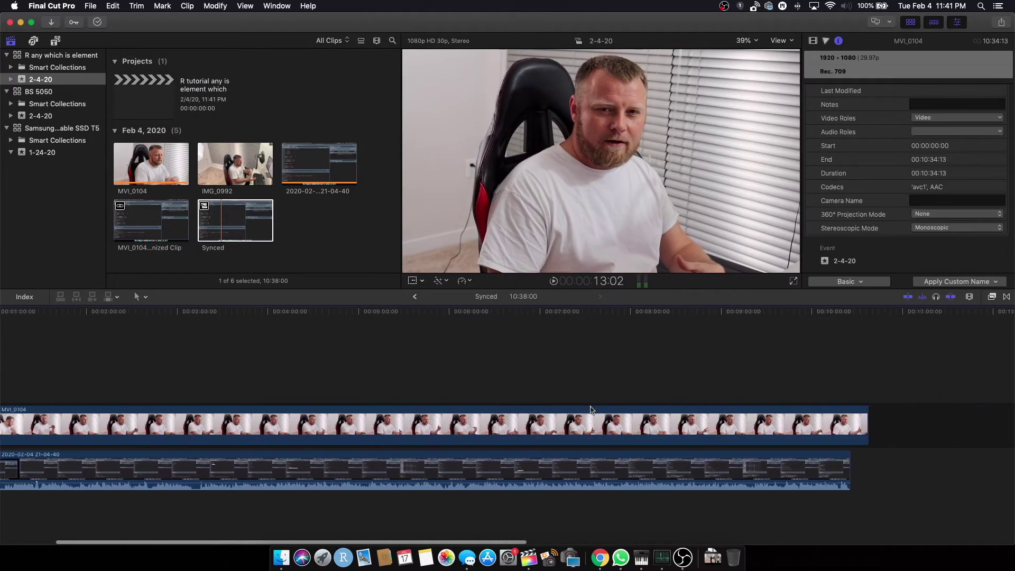
{"action": "key", "text": "space"}
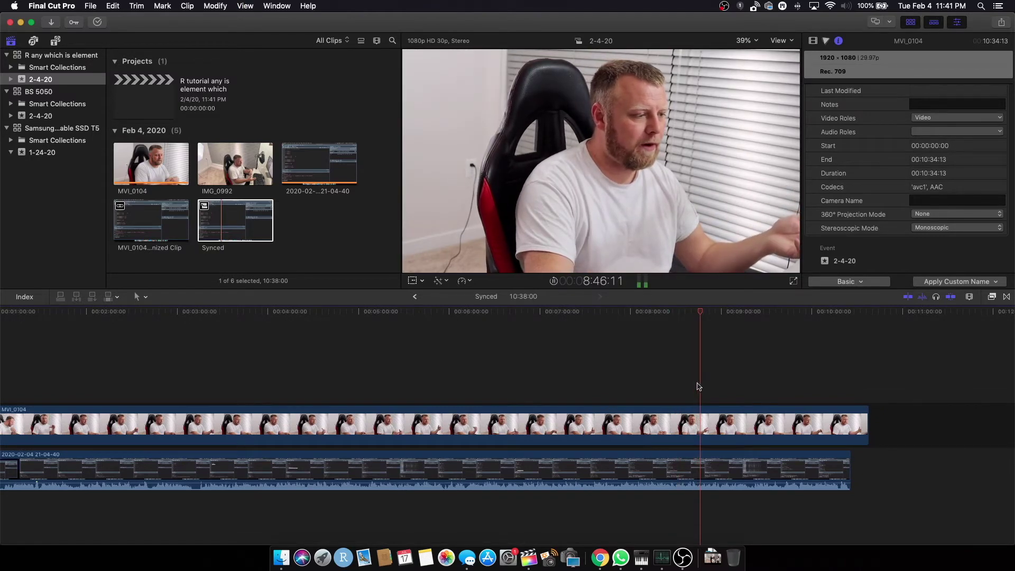
{"action": "key", "text": "space"}
{"action": "scroll", "coordinate": [698, 386], "scroll_direction": "left", "scroll_amount": 10}
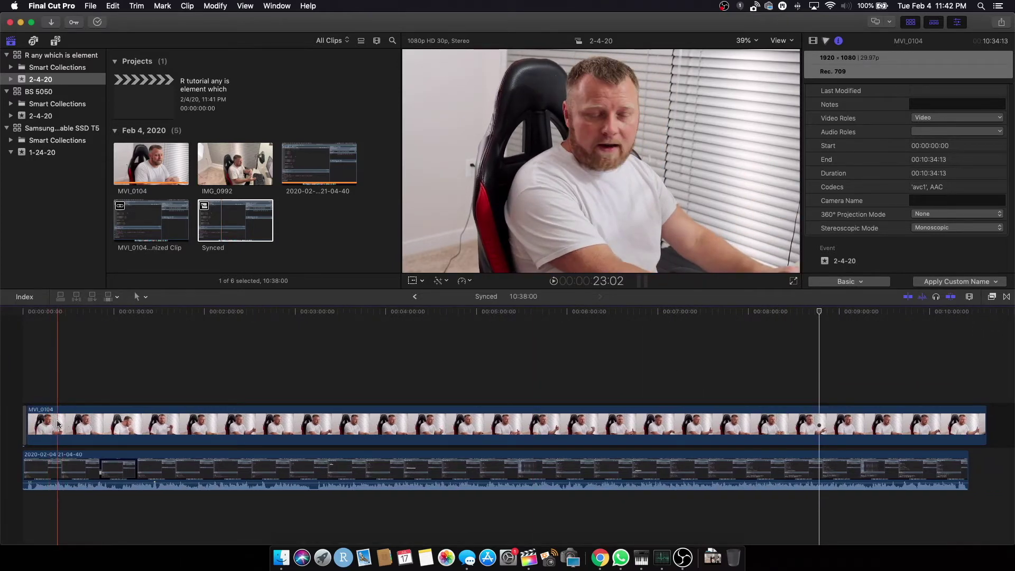
Step: Use Transform to scale the MVI_0104 camera clip to about half size and move it to the lower-right corner
{"action": "left_click", "coordinate": [58, 424]}
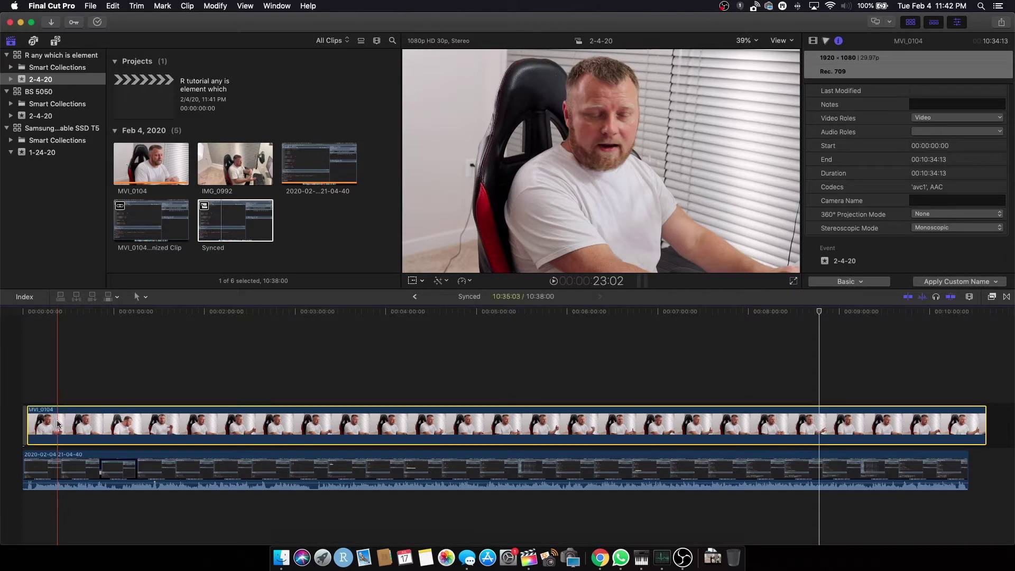
{"action": "right_click", "coordinate": [73, 423]}
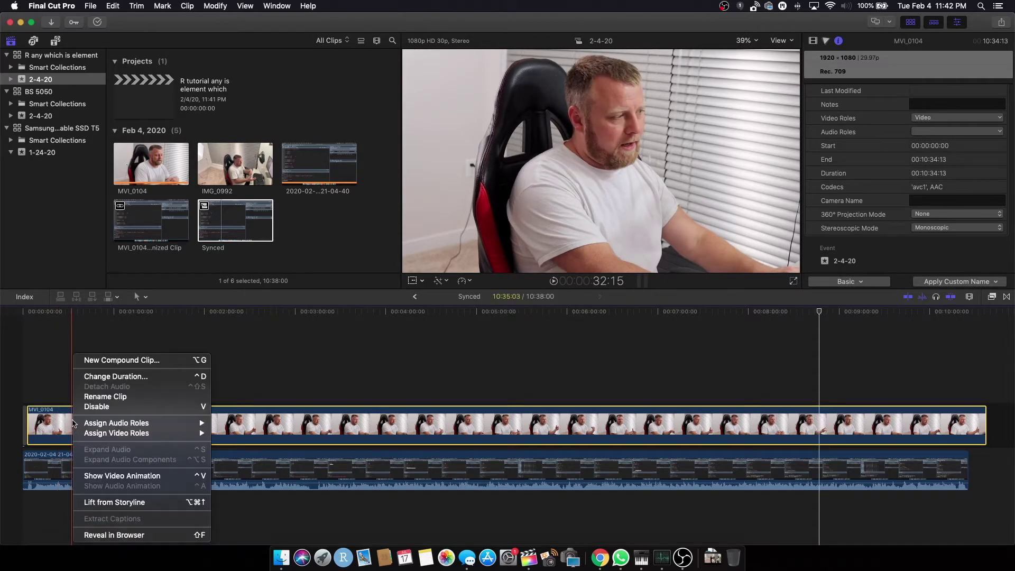
{"action": "left_click", "coordinate": [55, 427]}
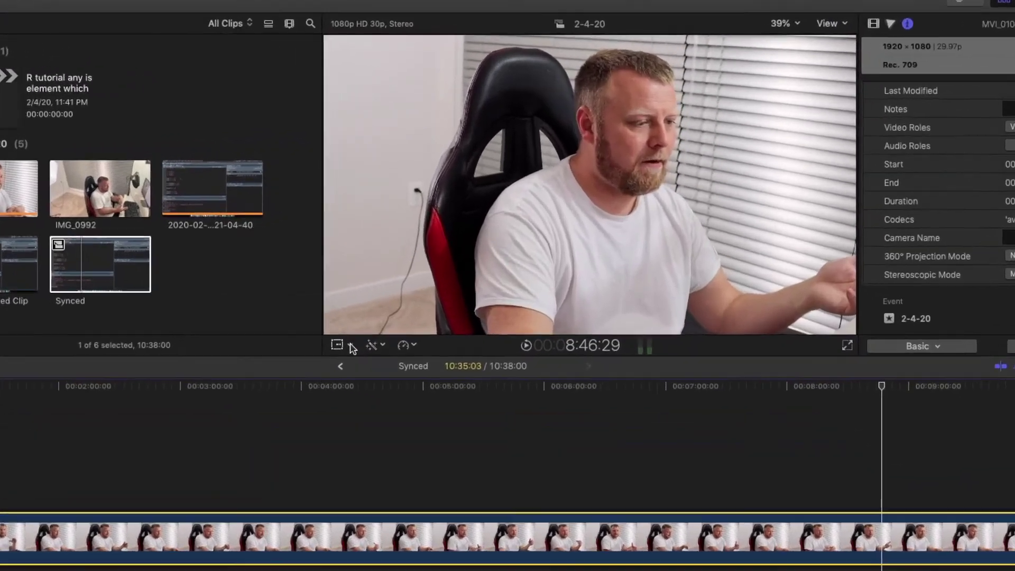
{"action": "left_click", "coordinate": [422, 280]}
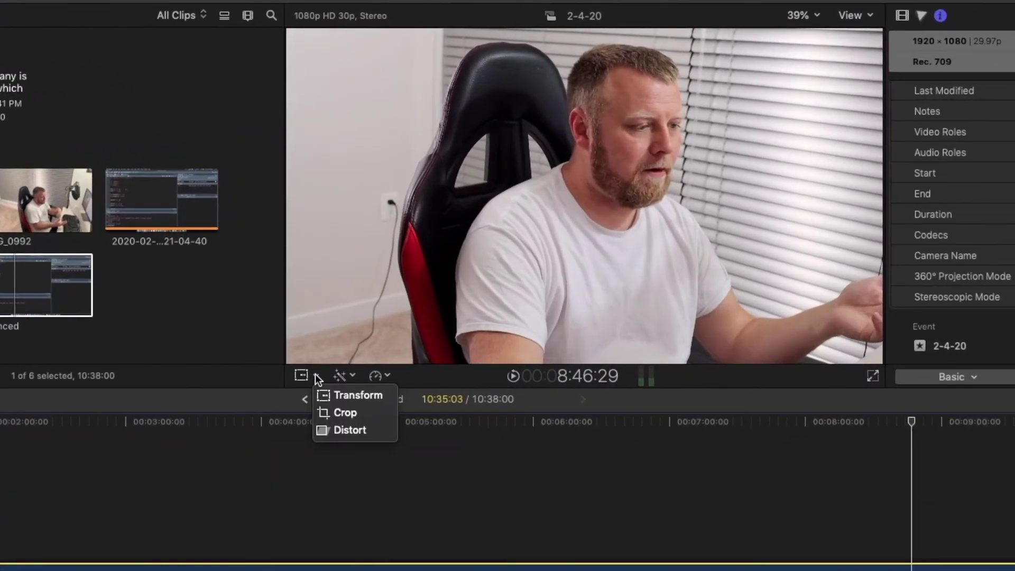
{"action": "left_click", "coordinate": [328, 394]}
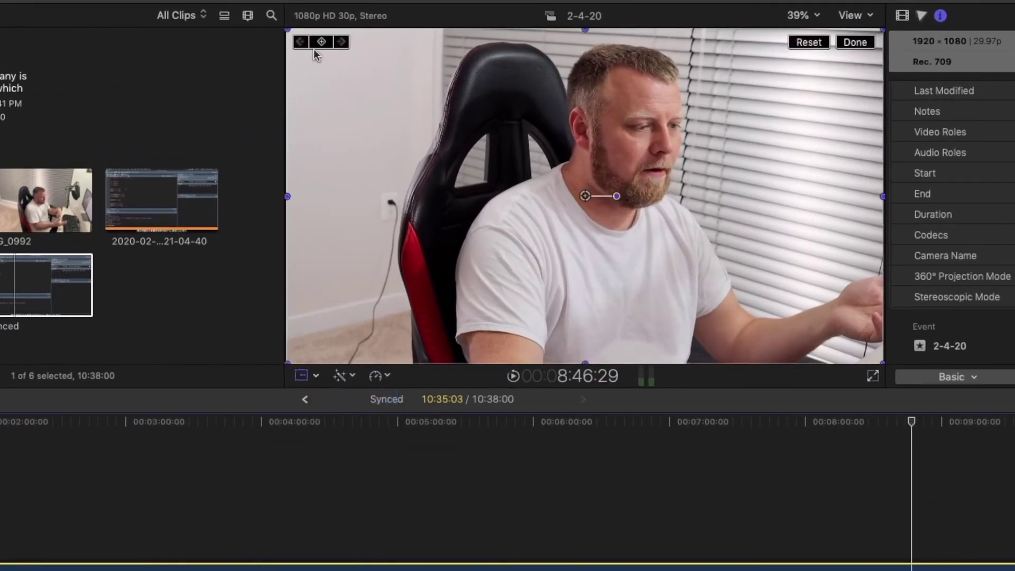
{"action": "left_click_drag", "start_coordinate": [288, 33], "coordinate": [450, 112]}
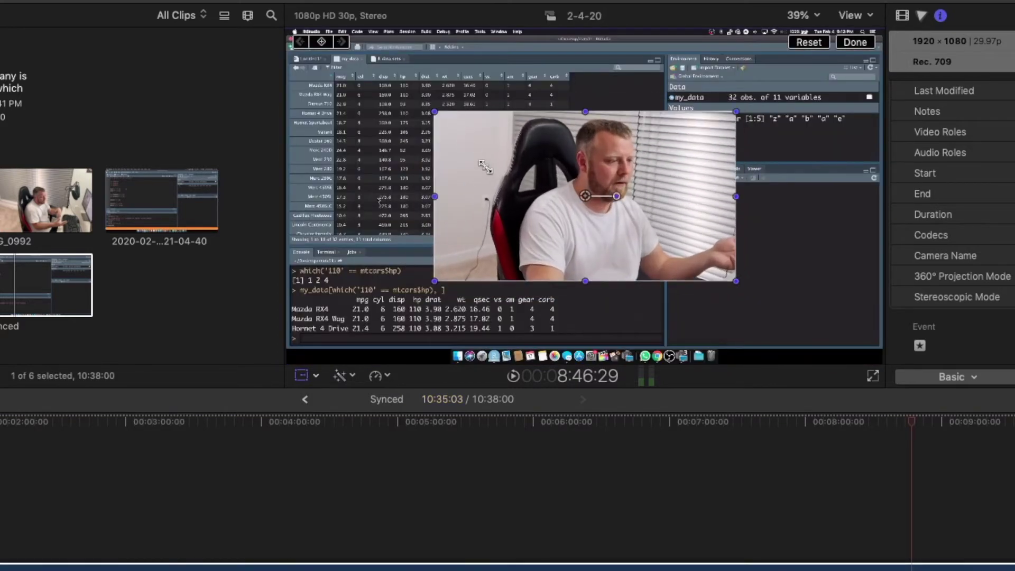
{"action": "left_click_drag", "start_coordinate": [497, 176], "coordinate": [630, 233]}
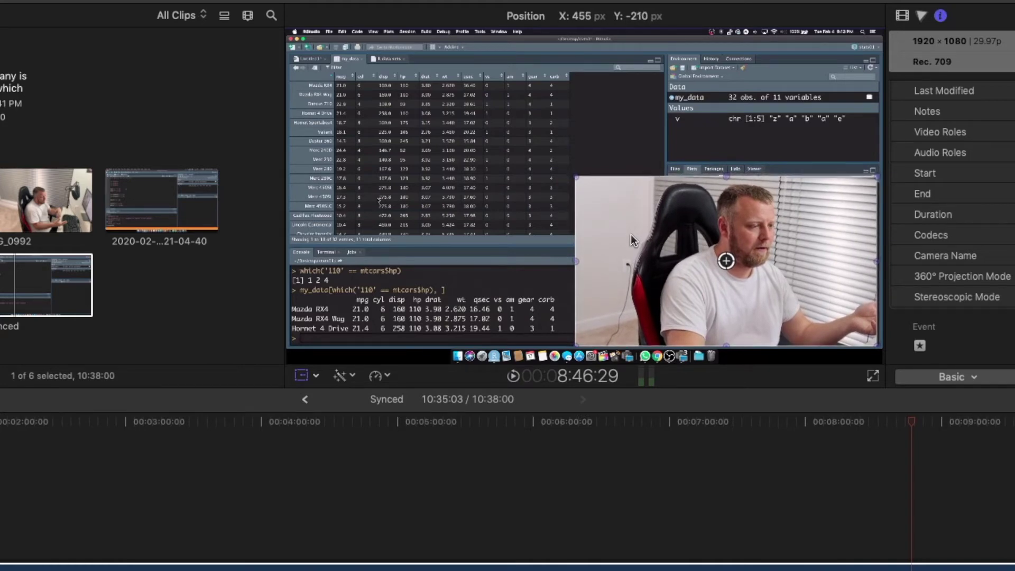
Step: Crop the camera inset 533px from the left and 79px from the top, checking at 100% zoom, then return the viewer to Fit
{"action": "left_click", "coordinate": [316, 377]}
{"action": "left_click", "coordinate": [351, 414]}
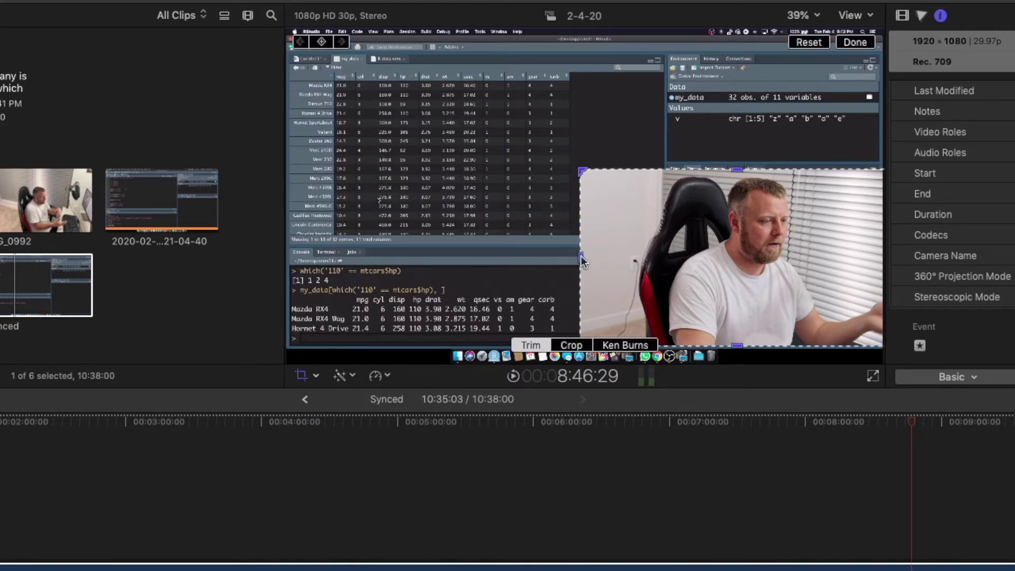
{"action": "left_click_drag", "start_coordinate": [583, 260], "coordinate": [671, 262]}
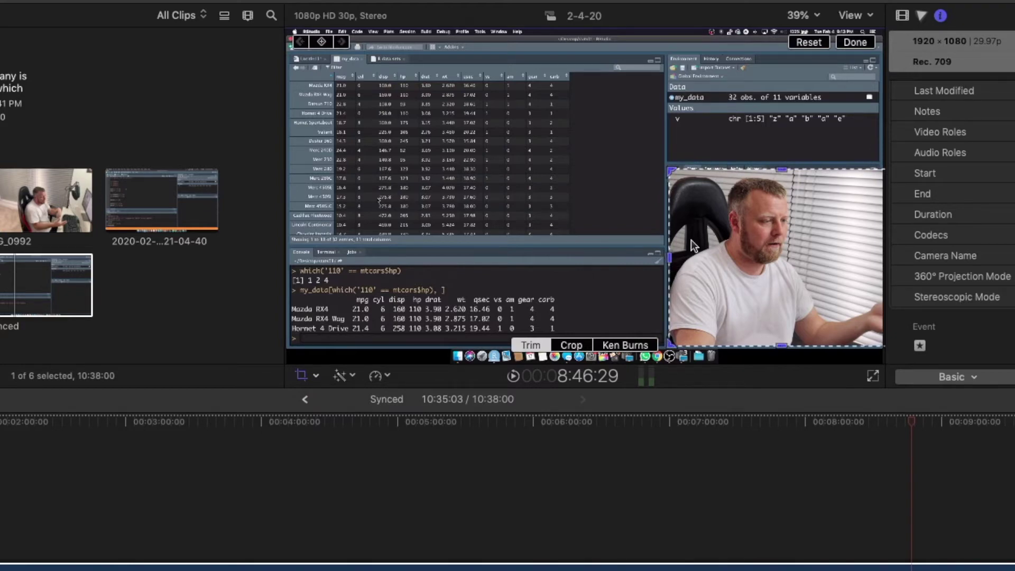
{"action": "left_click", "coordinate": [818, 17]}
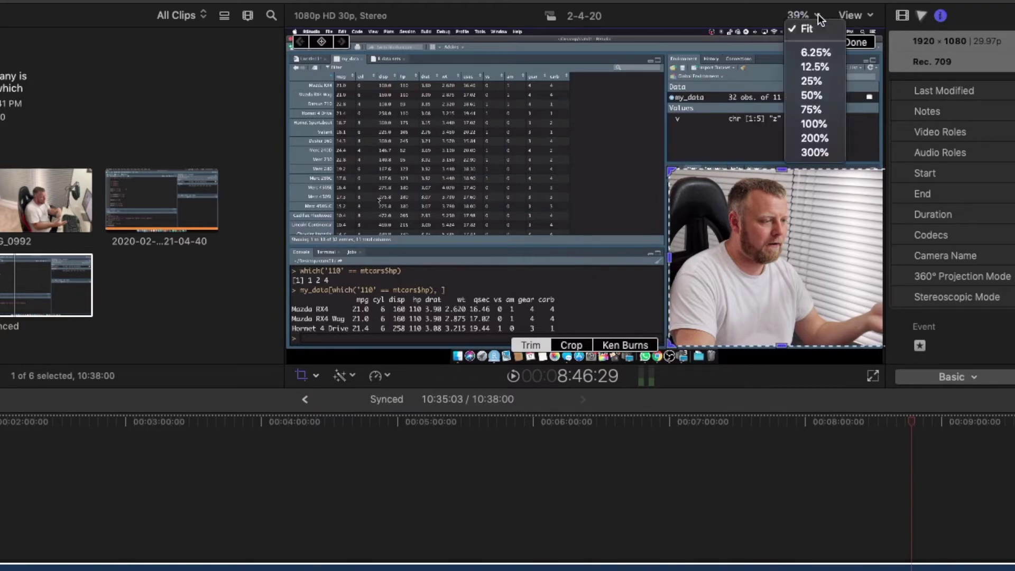
{"action": "left_click", "coordinate": [815, 124]}
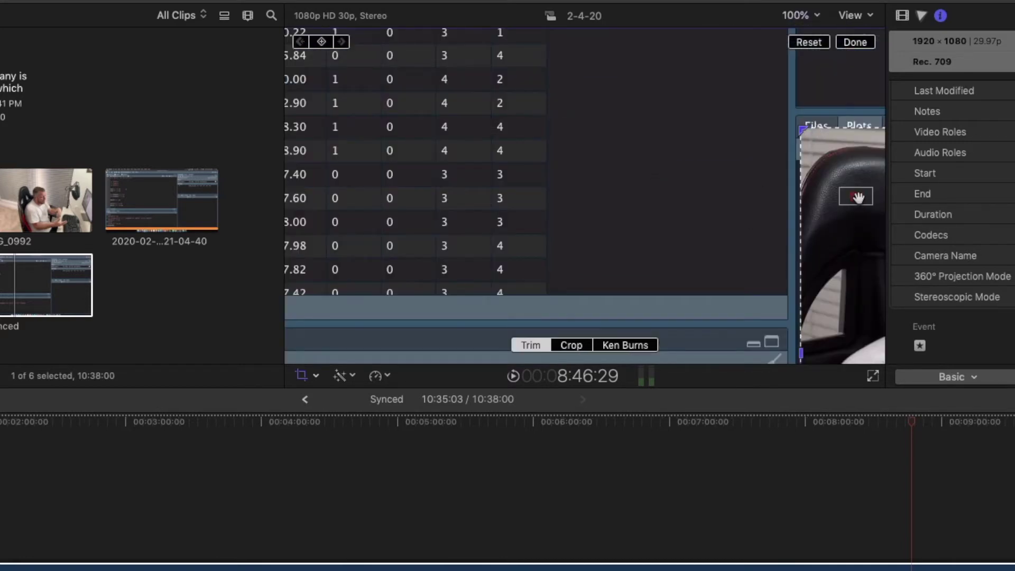
{"action": "mouse_move", "coordinate": [859, 196]}
{"action": "left_mouse_down"}
{"action": "mouse_move", "coordinate": [850, 197]}
{"action": "mouse_move", "coordinate": [867, 199]}
{"action": "left_mouse_up"}
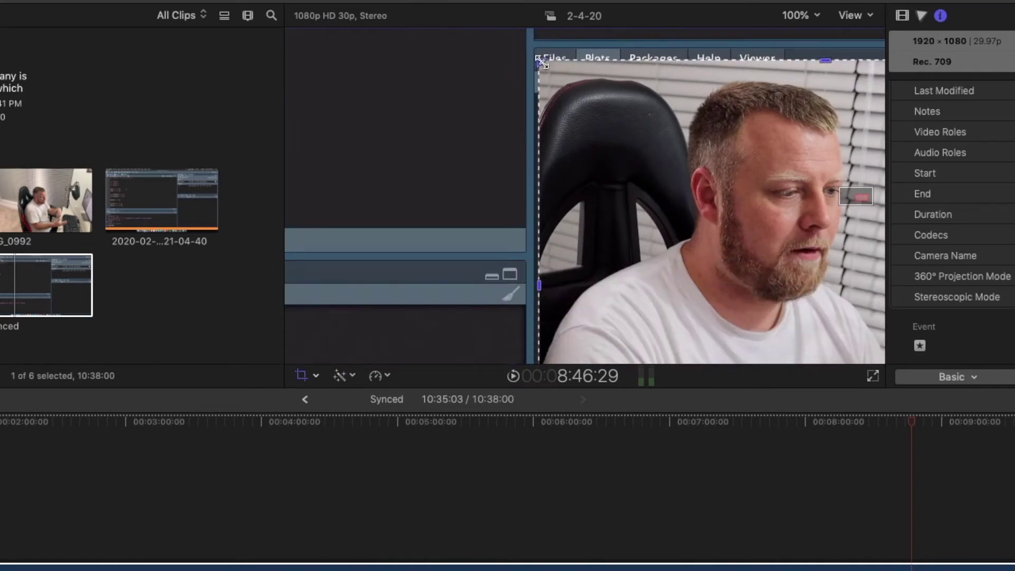
{"action": "left_click_drag", "start_coordinate": [541, 63], "coordinate": [537, 94]}
{"action": "left_click", "coordinate": [855, 42]}
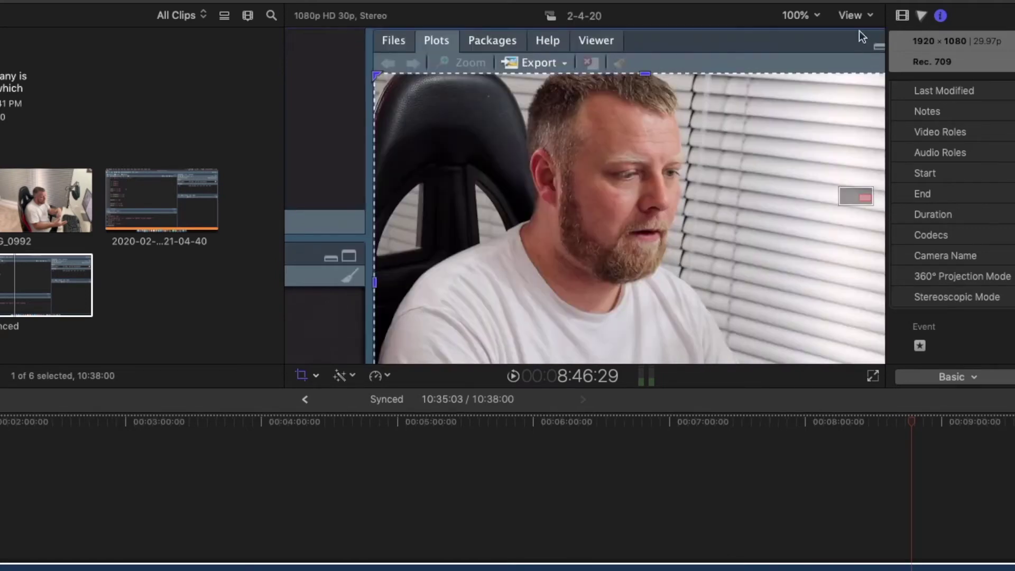
{"action": "left_click", "coordinate": [813, 16]}
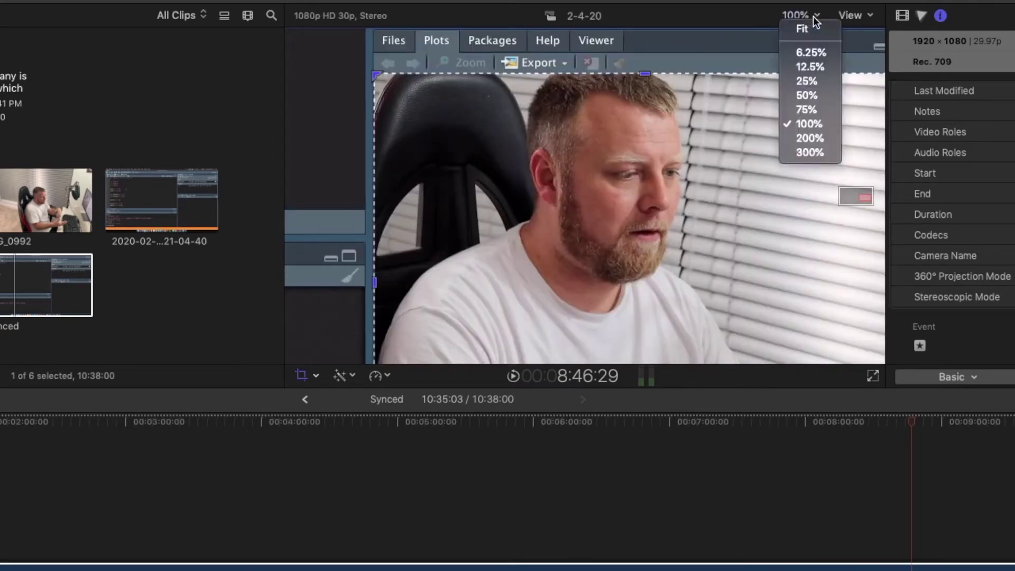
{"action": "left_click", "coordinate": [806, 29]}
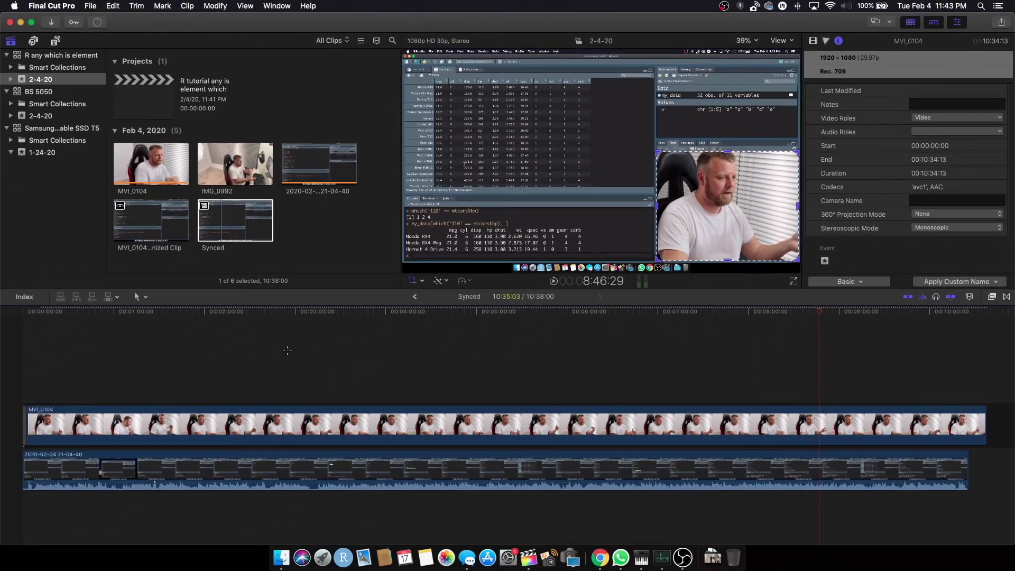
Step: Toggle the inspector off and on and dismiss the on-viewer crop controls
{"action": "key", "text": "super+4"}
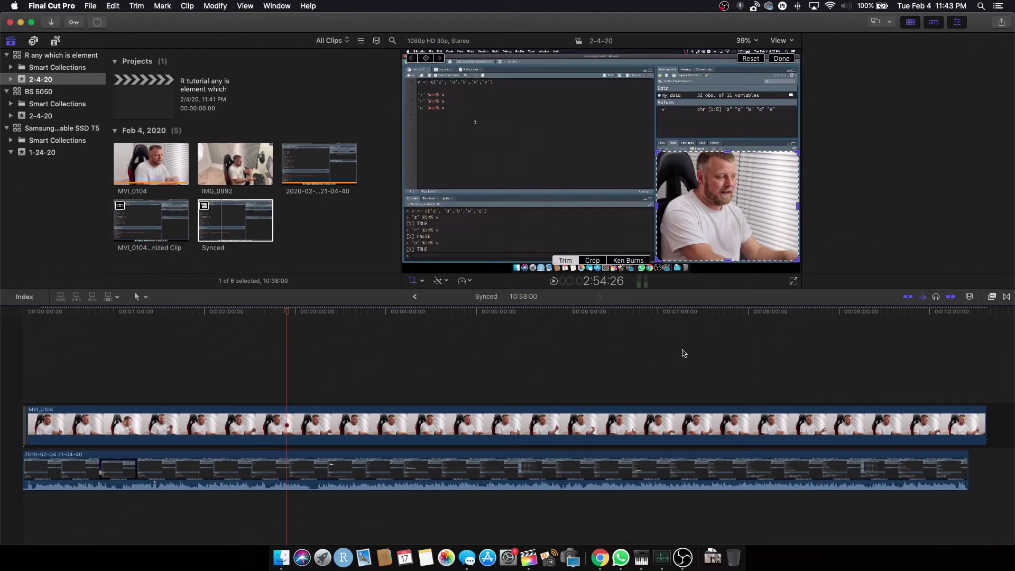
{"action": "key", "text": "super+4"}
{"action": "left_click", "coordinate": [782, 59]}
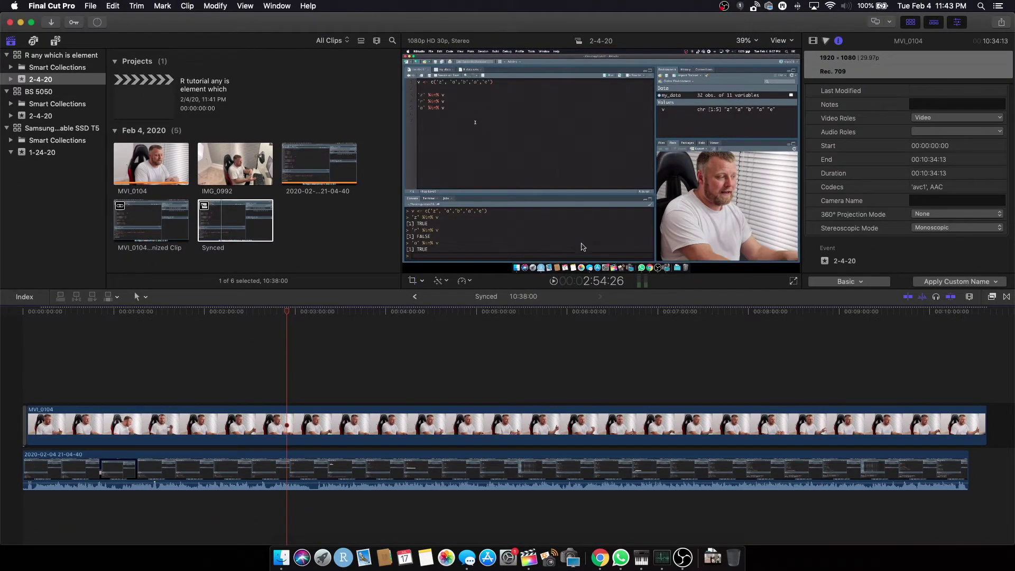
Step: Review the inset at the clip start, about 1:24 and about 9:20, then select MVI_0104
{"action": "left_click", "coordinate": [10, 360]}
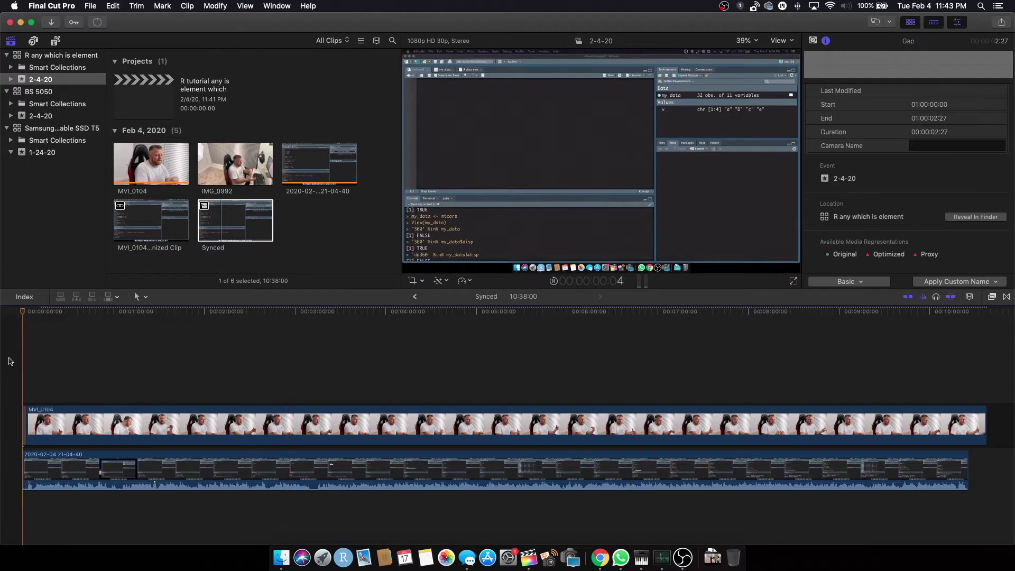
{"action": "left_click", "coordinate": [149, 362]}
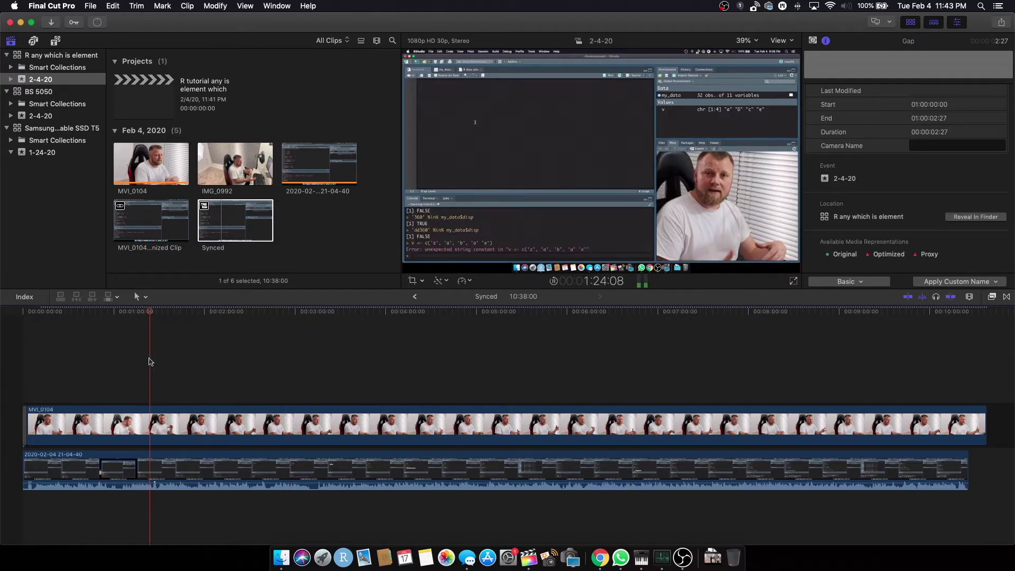
{"action": "scroll", "coordinate": [551, 401], "scroll_direction": "right", "scroll_amount": 5}
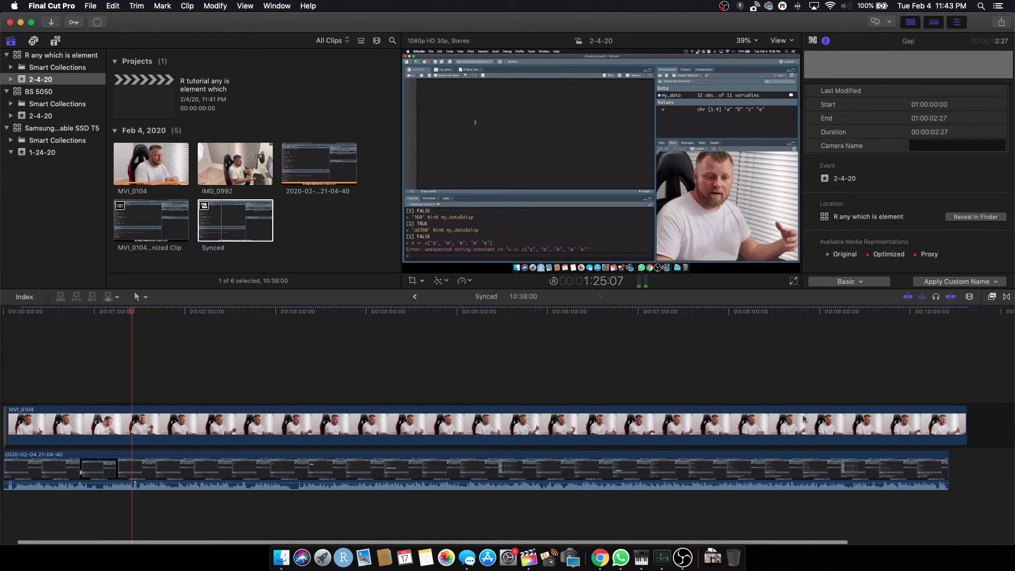
{"action": "left_click", "coordinate": [782, 387]}
{"action": "scroll", "coordinate": [783, 386], "scroll_direction": "left", "scroll_amount": 4}
{"action": "left_click", "coordinate": [150, 425]}
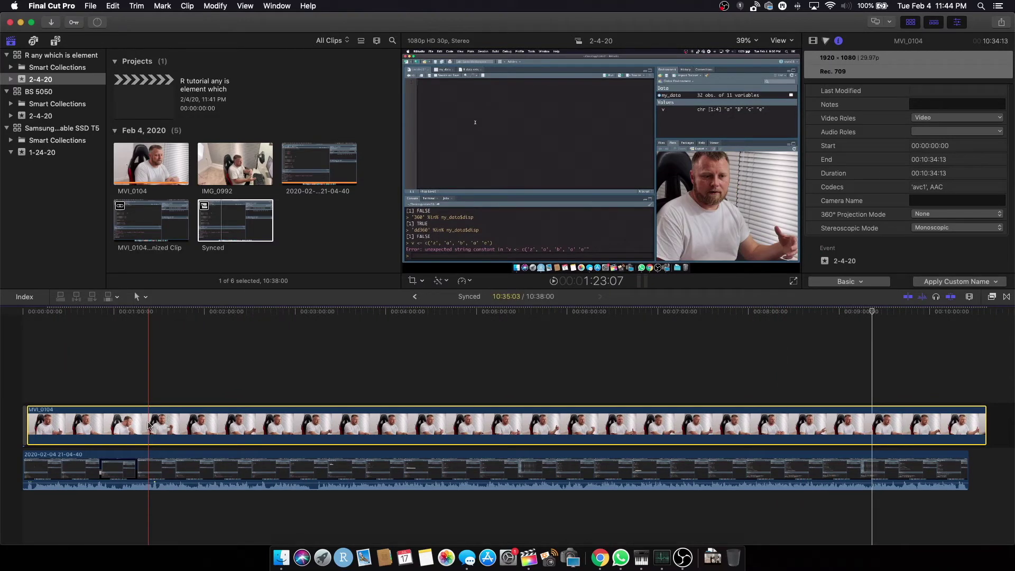
Step: Combine the screen recording and MVI_0104 into compound clip 'pic in pic synced', then delete it from the timeline
{"action": "left_click", "coordinate": [133, 469], "text": "super"}
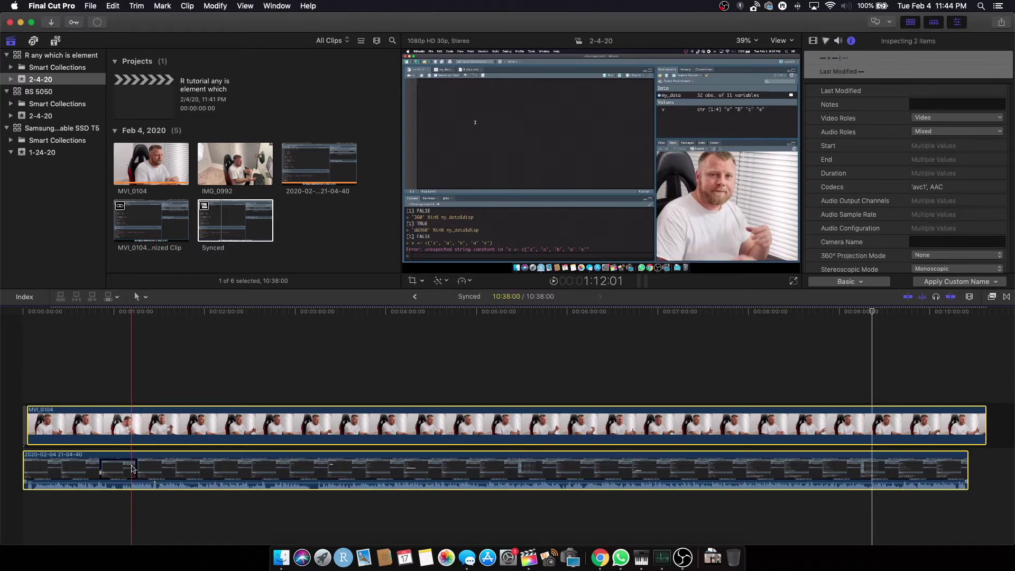
{"action": "key", "text": "alt+g"}
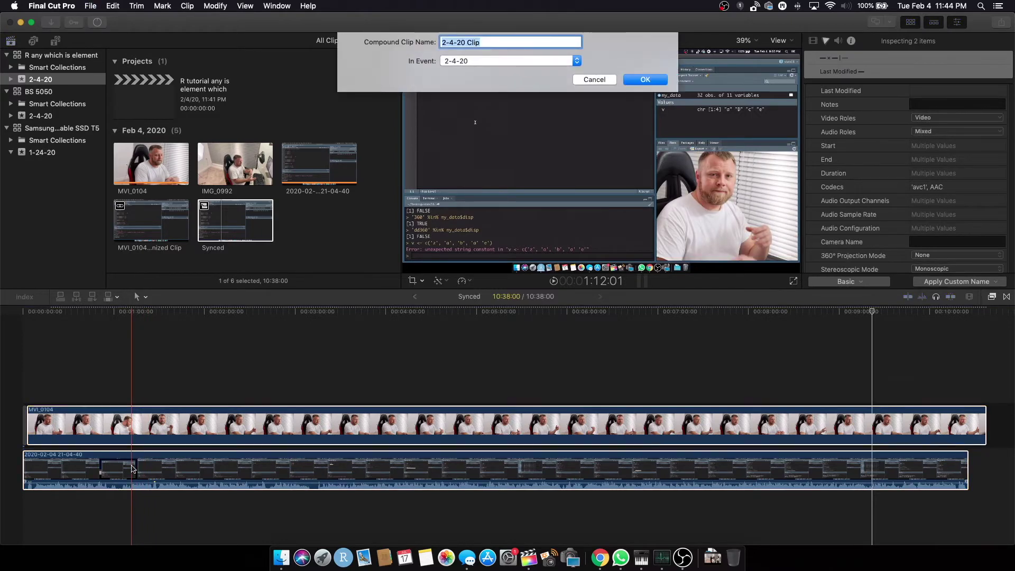
{"action": "type", "text": "pic in"}
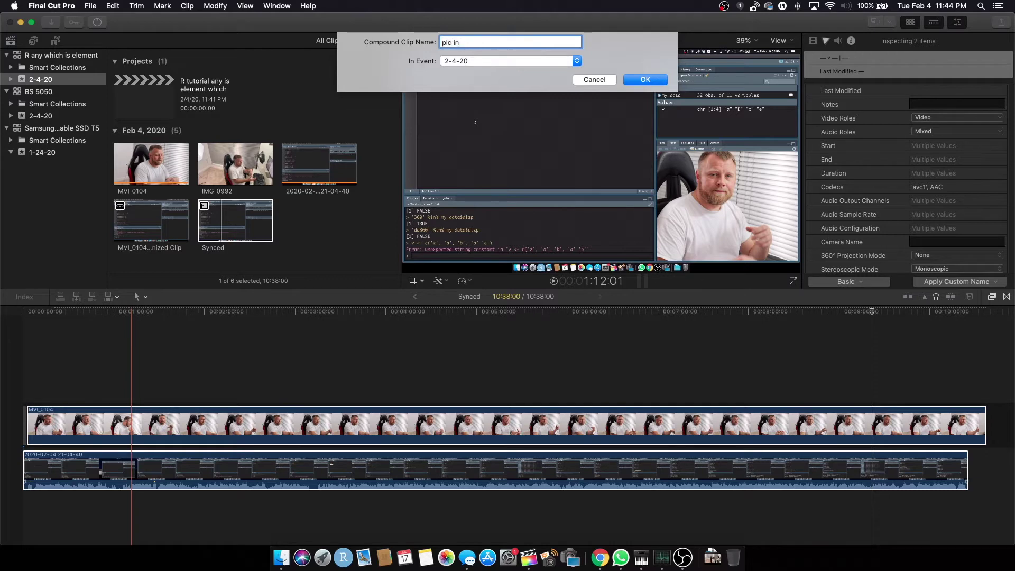
{"action": "type", "text": " pic synced"}
{"action": "key", "text": "Return"}
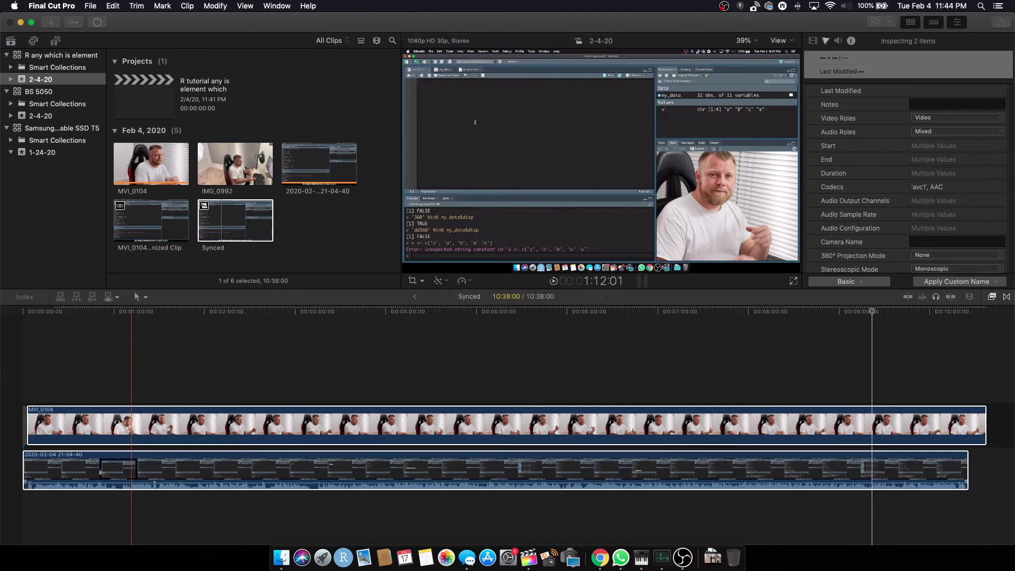
{"action": "key", "text": "super+4"}
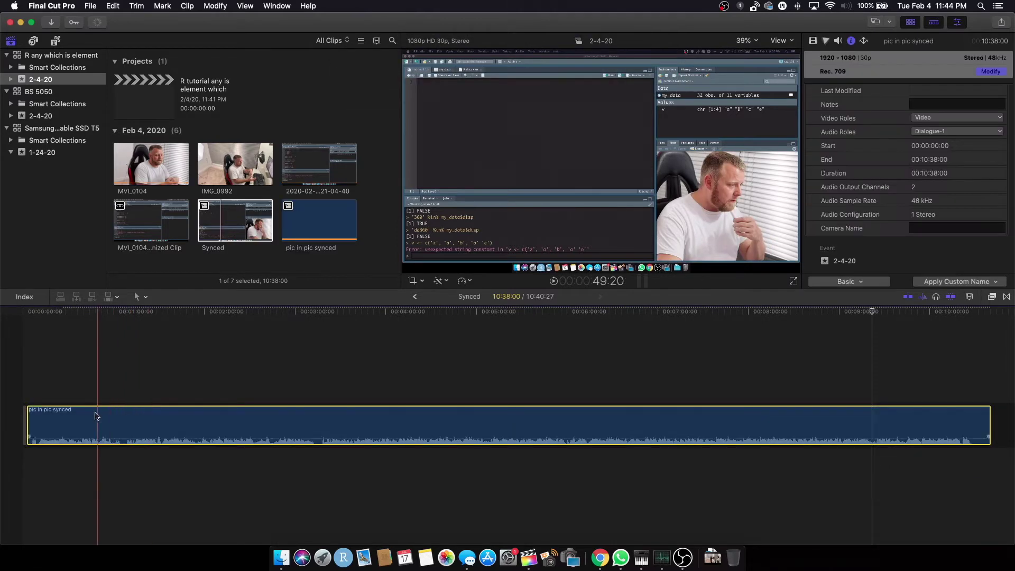
{"action": "key", "text": "Delete"}
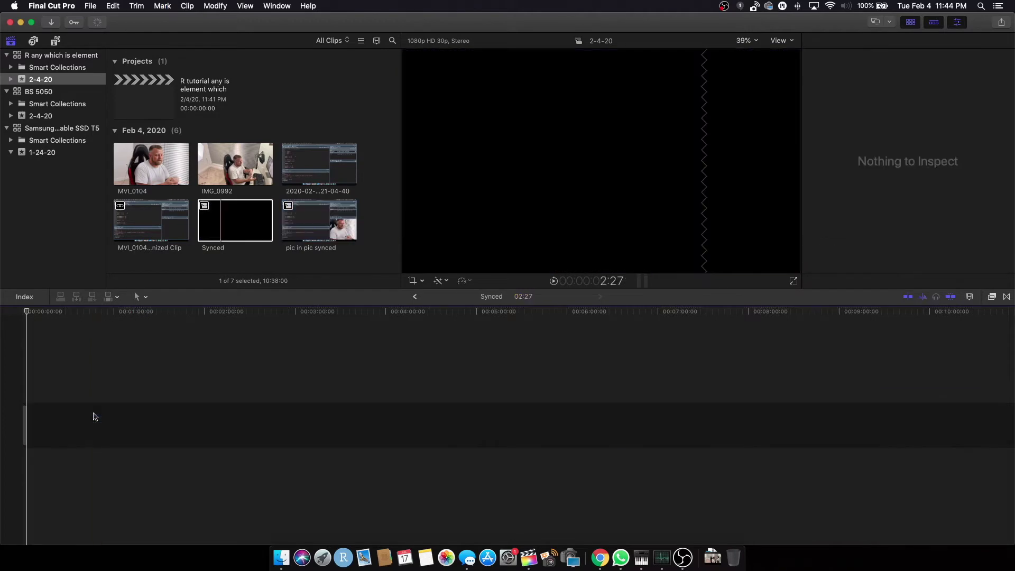
Step: Preview the pic in pic synced, screen recording, IMG_0992 and MVI_0104 browser clips
{"action": "left_click", "coordinate": [325, 216]}
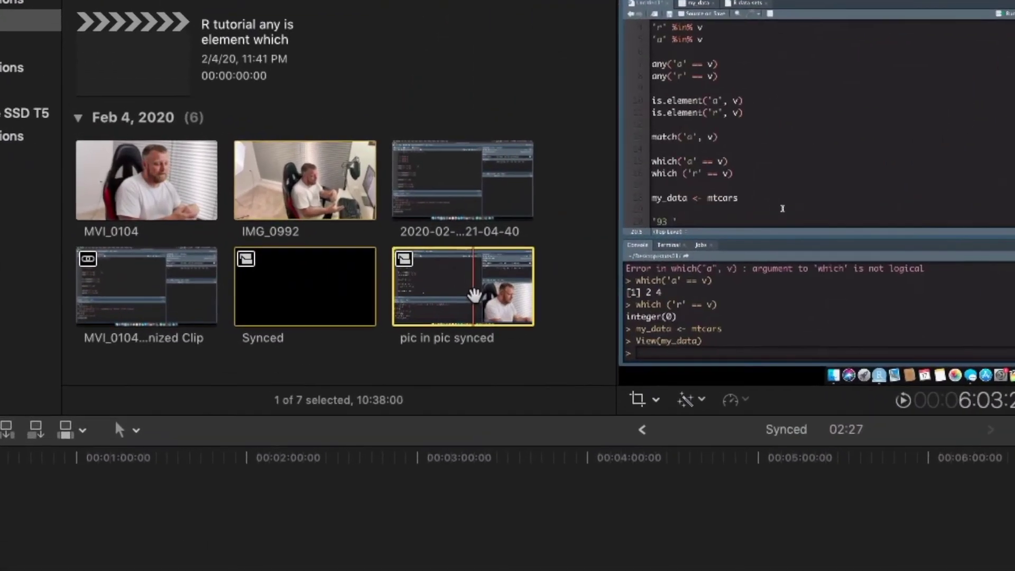
{"action": "left_click", "coordinate": [446, 185]}
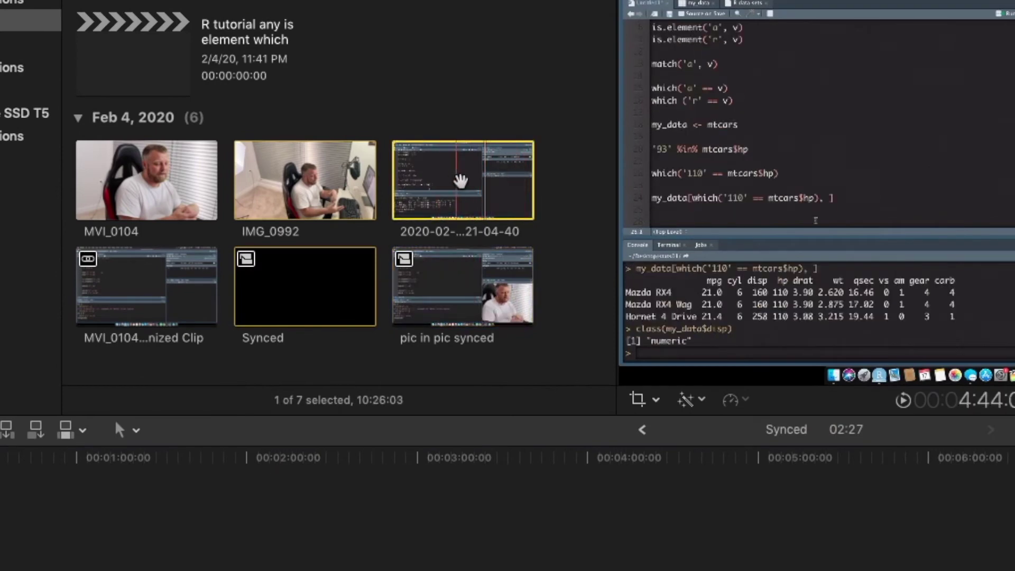
{"action": "left_click", "coordinate": [288, 182]}
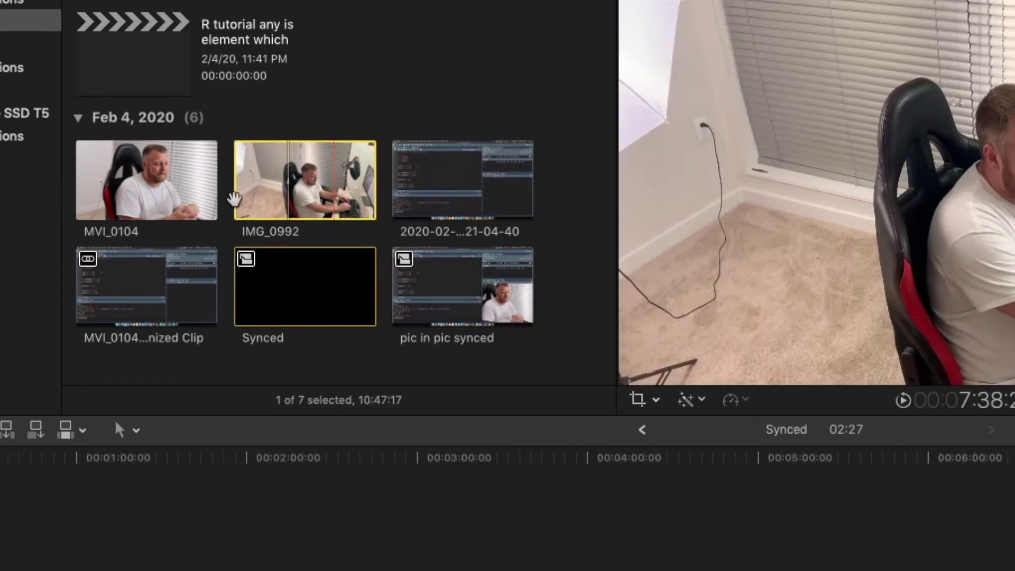
{"action": "left_click", "coordinate": [174, 193]}
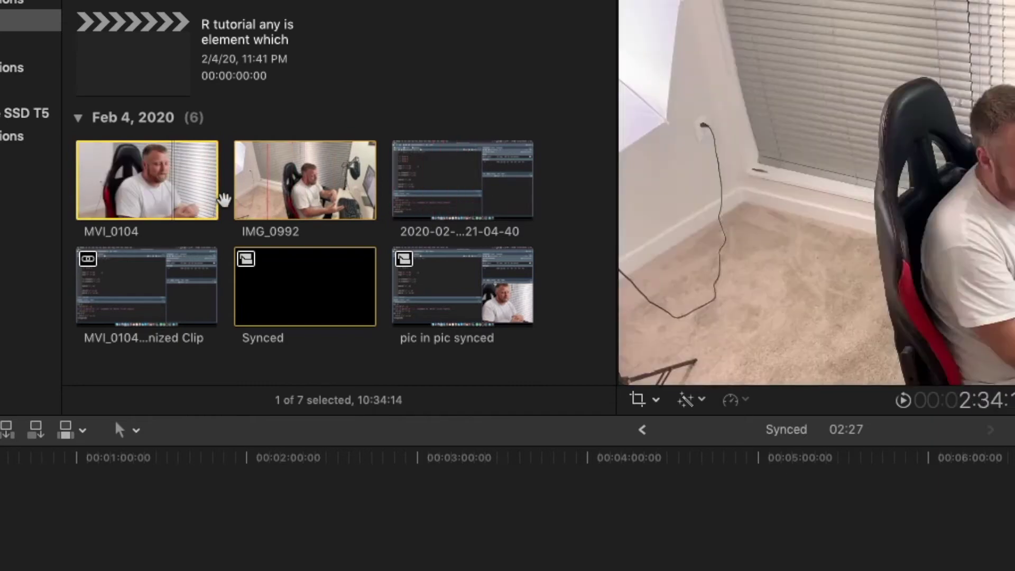
{"action": "left_click", "coordinate": [442, 288]}
Step: Select the screen recording, MVI_0104, IMG_0992 and pic in pic synced together in the browser
{"action": "left_click", "coordinate": [363, 282]}
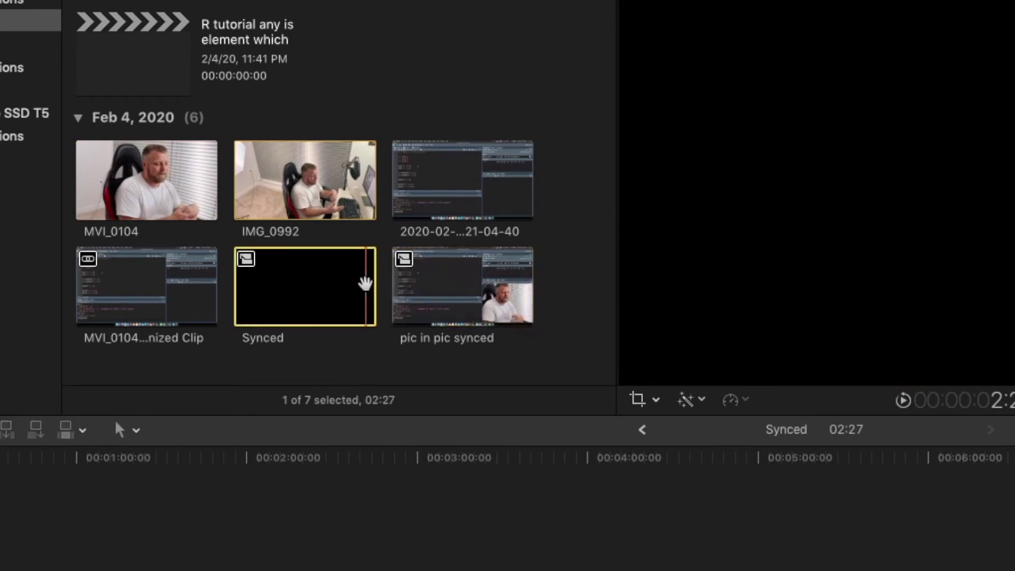
{"action": "left_click", "coordinate": [496, 199]}
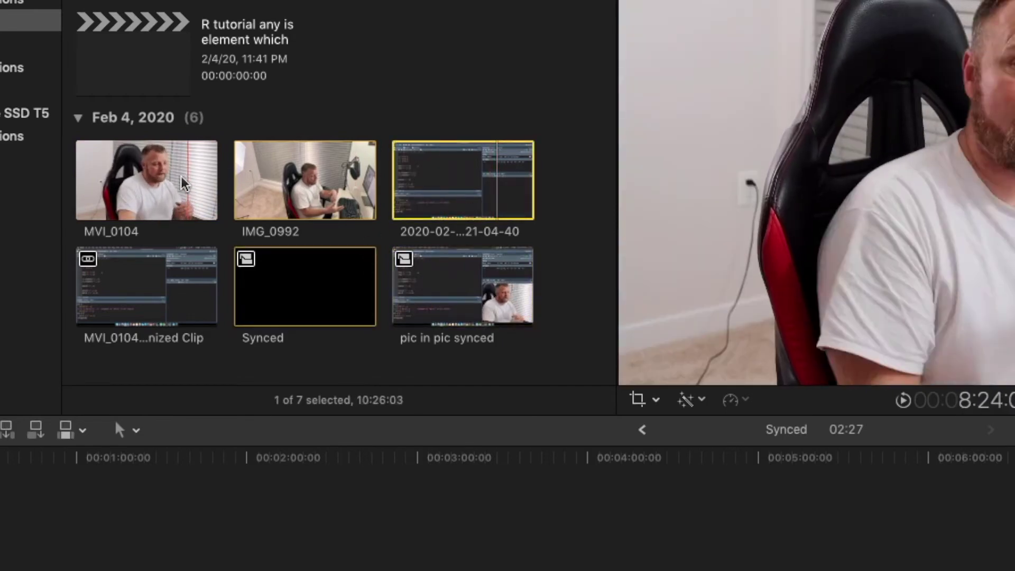
{"action": "left_click", "coordinate": [138, 180], "text": "super"}
{"action": "left_click", "coordinate": [290, 180], "text": "super"}
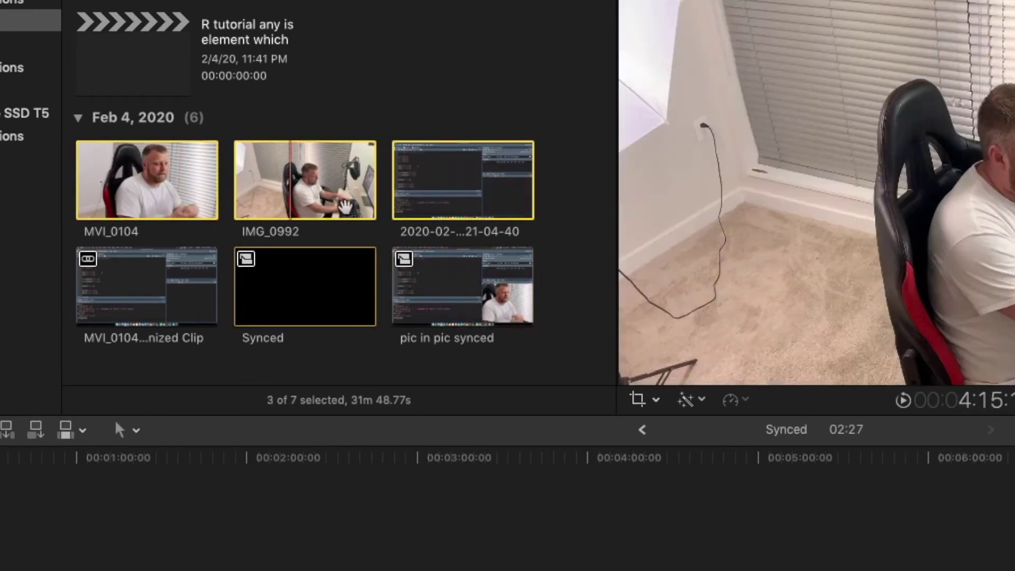
{"action": "left_click", "coordinate": [438, 290], "text": "super"}
Step: Create an audio-synced multicam clip named 'Master Multicam Clip' from the four selected clips
{"action": "right_click", "coordinate": [439, 289]}
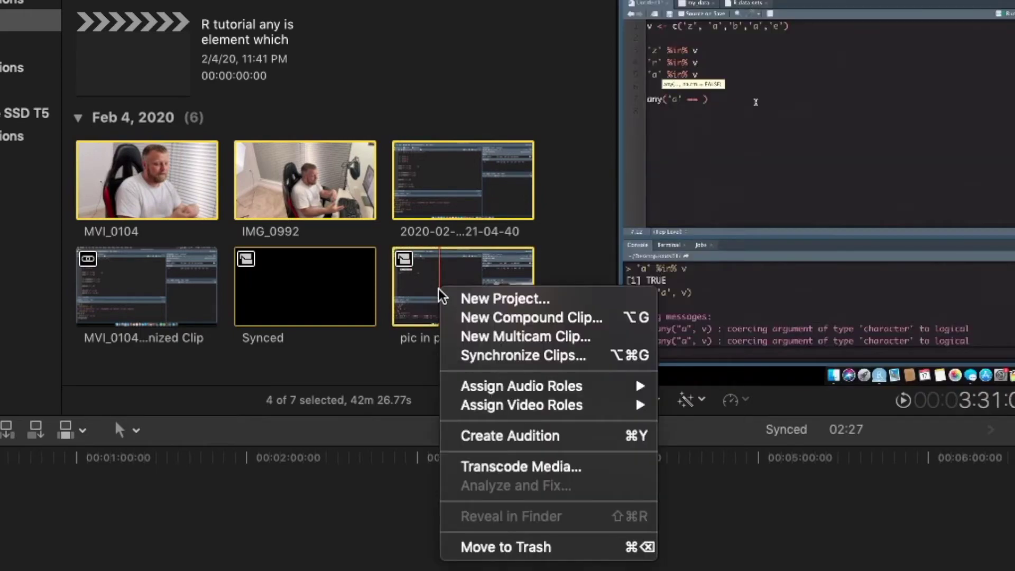
{"action": "left_click", "coordinate": [521, 337]}
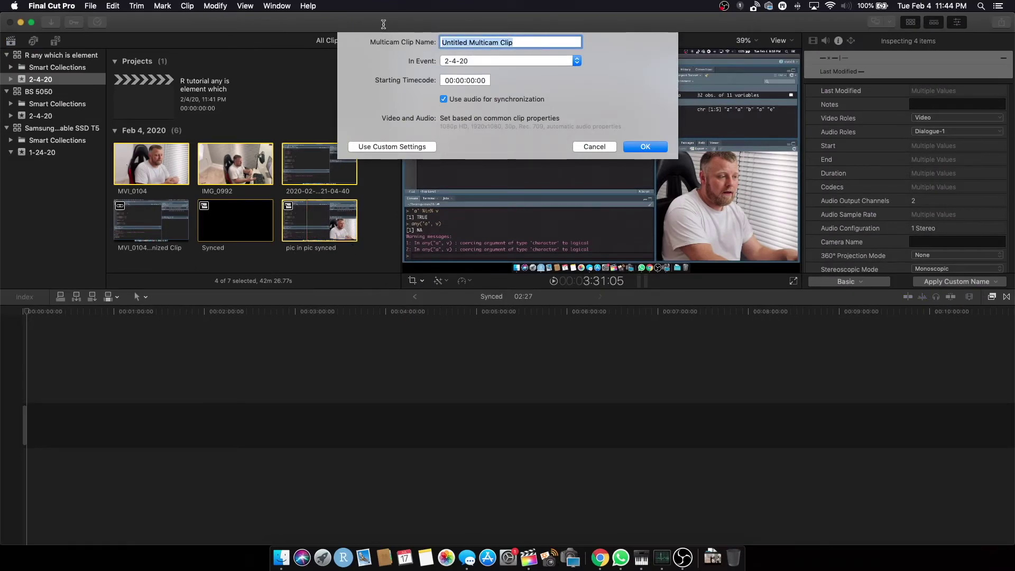
{"action": "type", "text": "Master"}
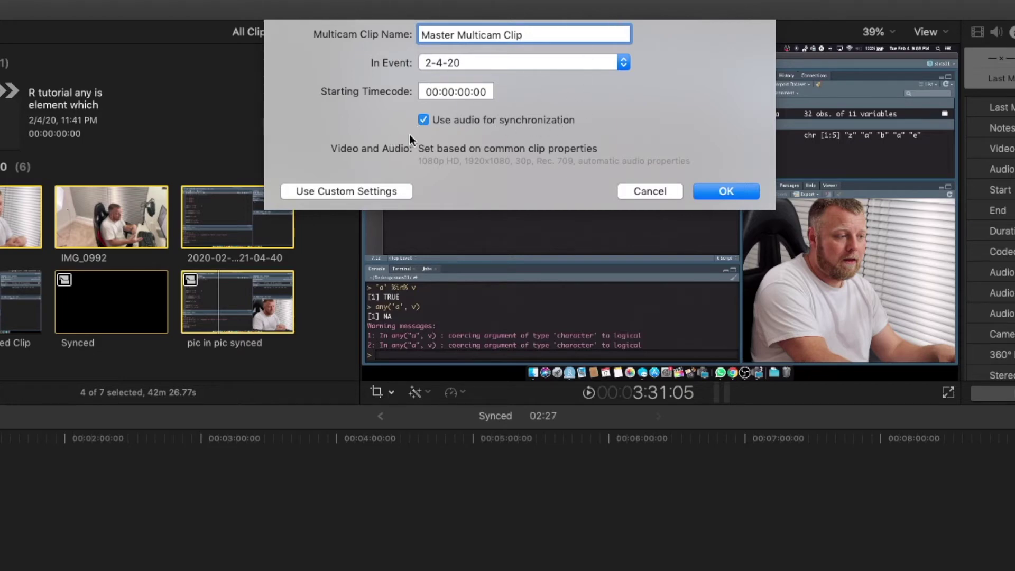
{"action": "left_click", "coordinate": [720, 193]}
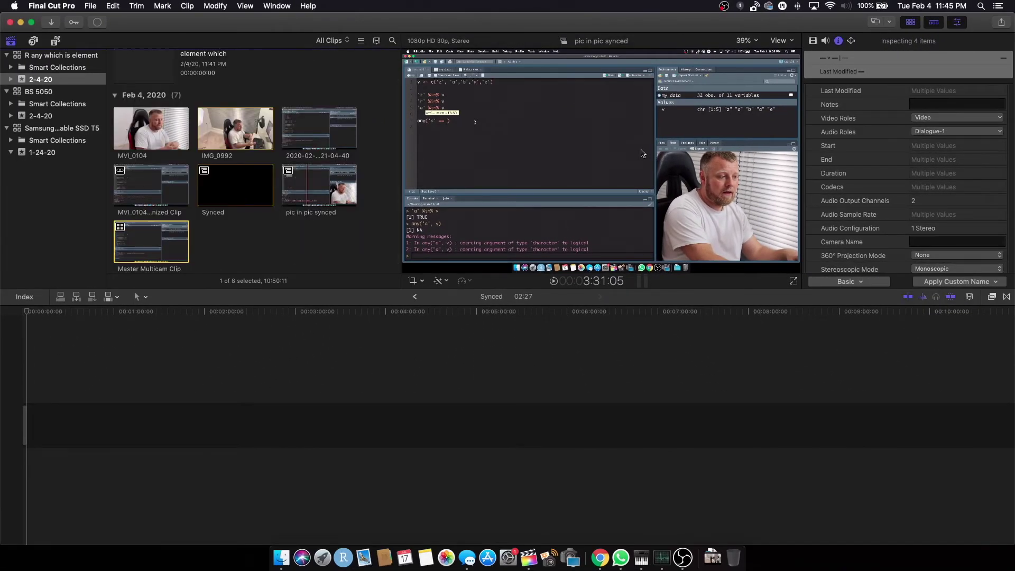
Step: Drag Master Multicam Clip into the Synced timeline and set the playhead just inside it
{"action": "left_click", "coordinate": [154, 242]}
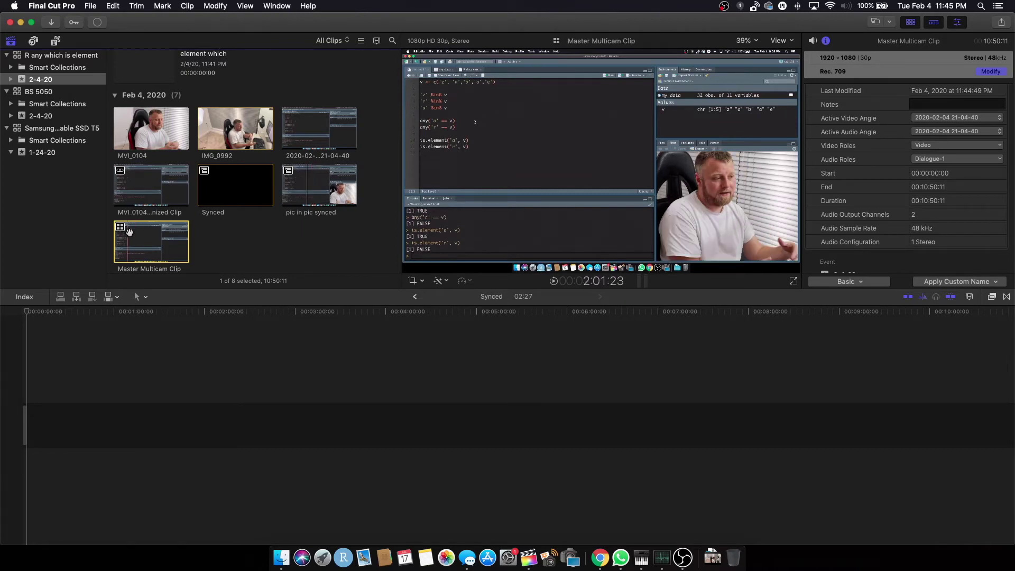
{"action": "left_click_drag", "start_coordinate": [138, 246], "coordinate": [27, 418]}
{"action": "left_click", "coordinate": [24, 426]}
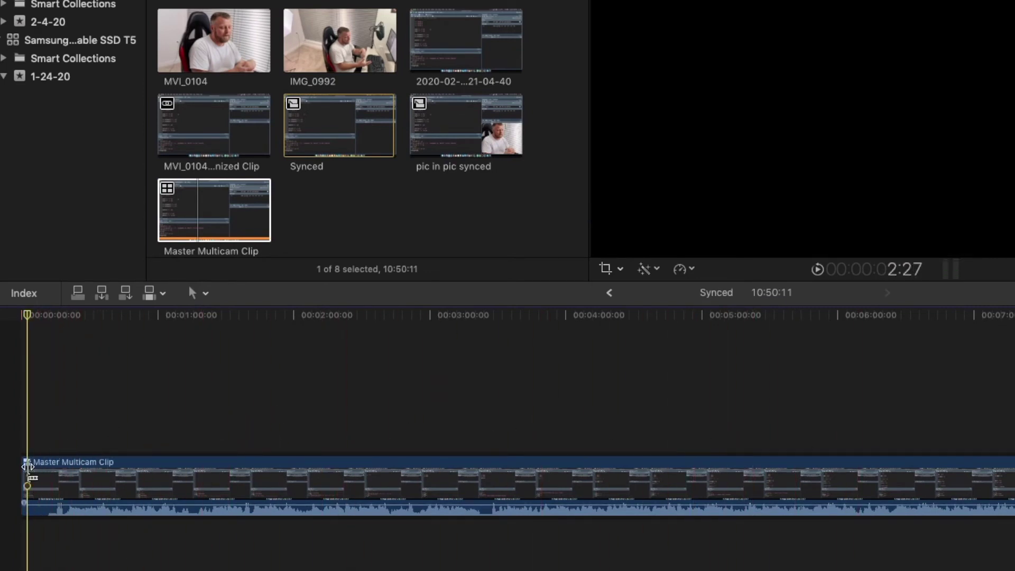
{"action": "left_click", "coordinate": [114, 465]}
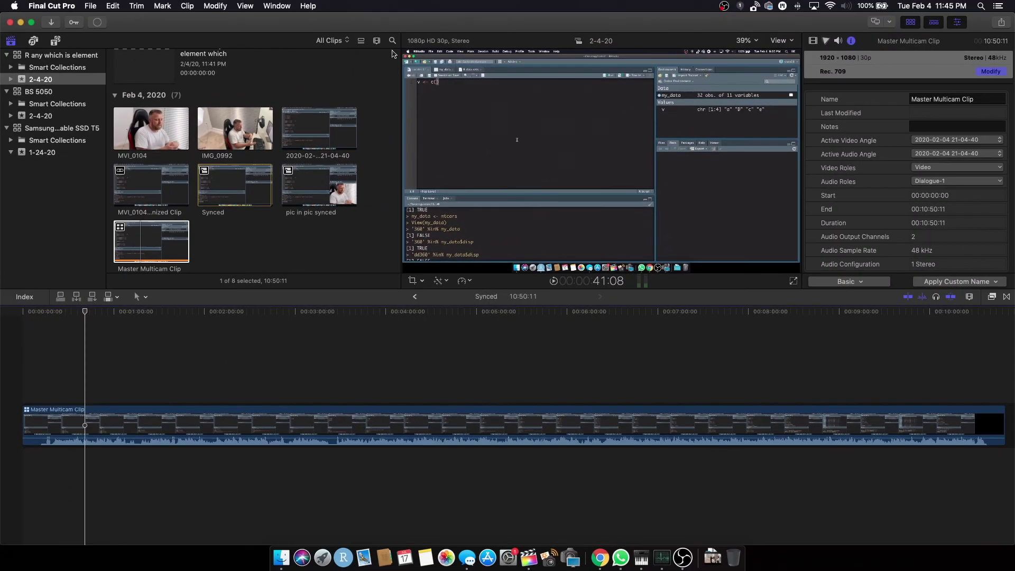
Step: Show the multicam angles beside the viewer with View > Show in Viewer > Angles
{"action": "left_click", "coordinate": [279, 8]}
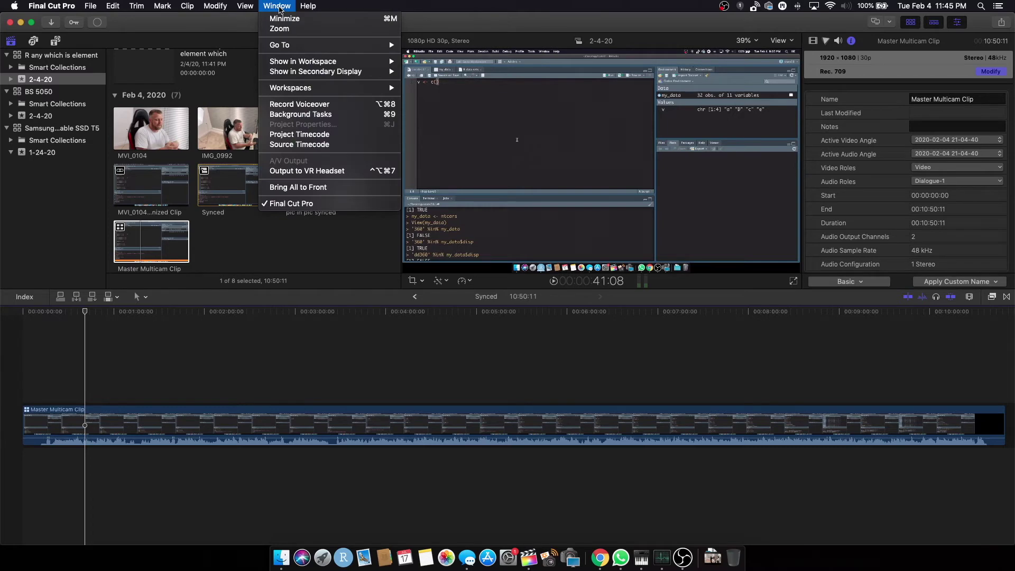
{"action": "mouse_move", "coordinate": [248, 7]}
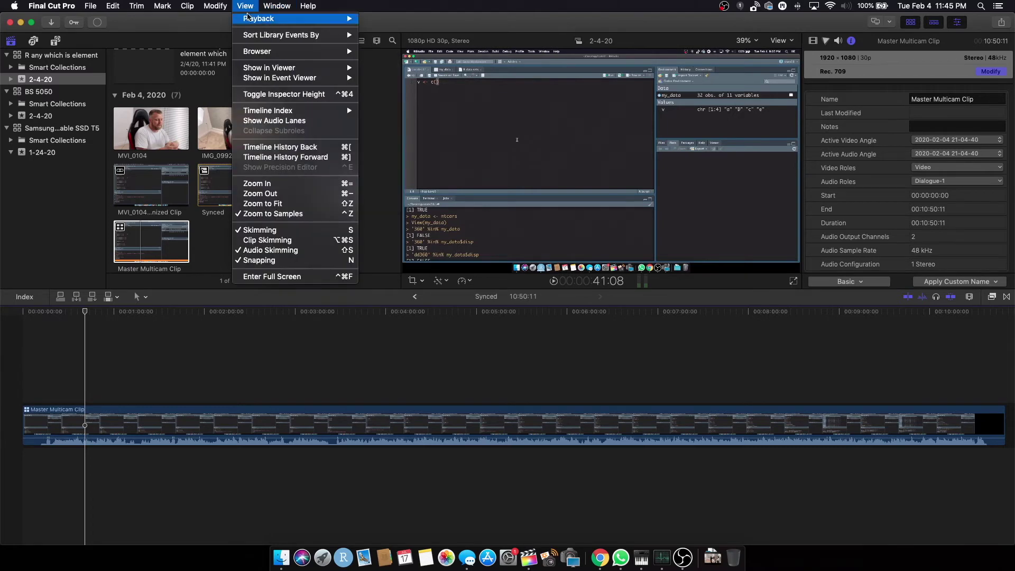
{"action": "mouse_move", "coordinate": [269, 113]}
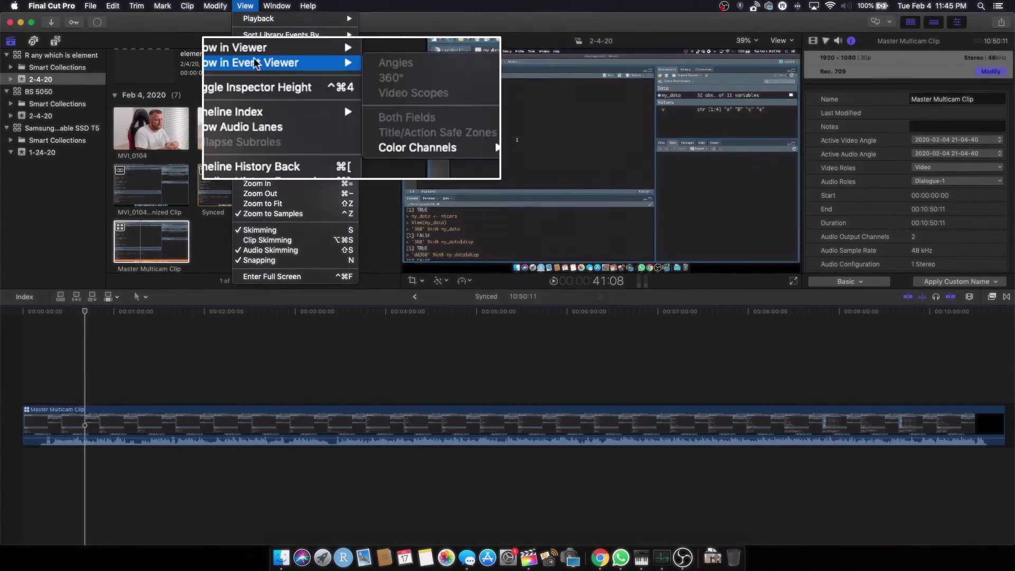
{"action": "mouse_move", "coordinate": [269, 68]}
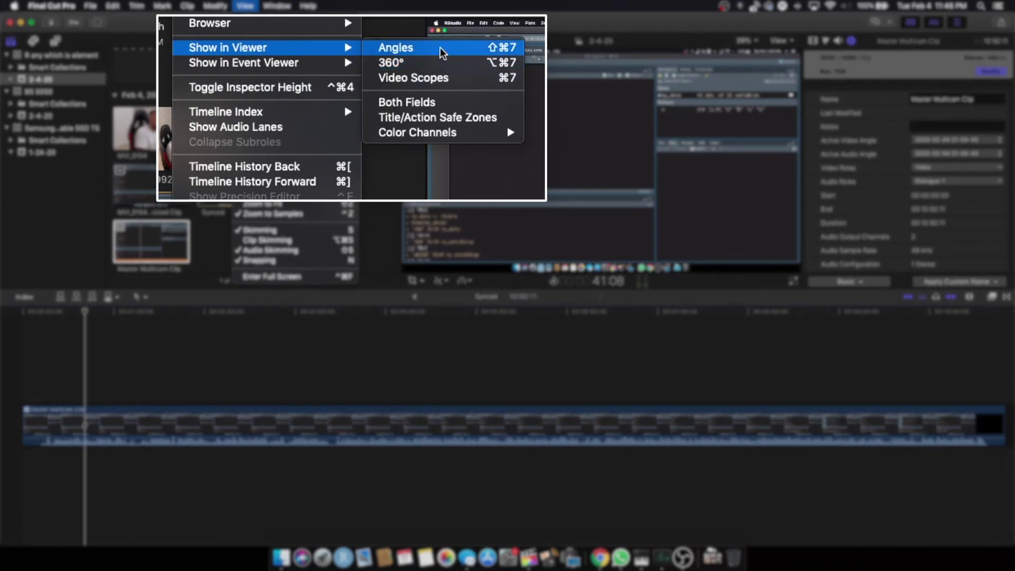
{"action": "left_click", "coordinate": [412, 68]}
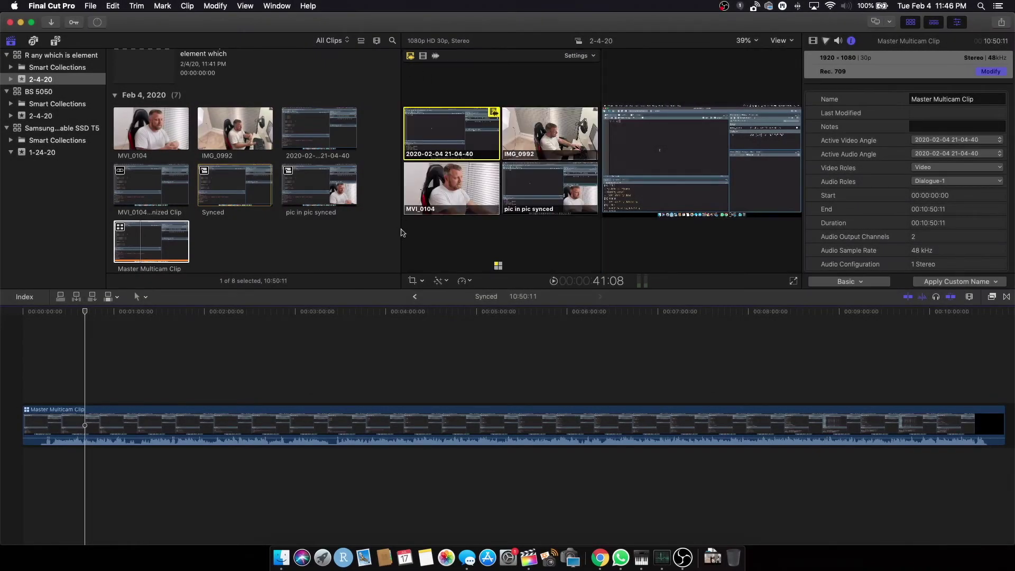
Step: Resize the panes into a larger 2x2 angle grid and set angle switching to video only
{"action": "left_click_drag", "start_coordinate": [387, 288], "coordinate": [379, 443]}
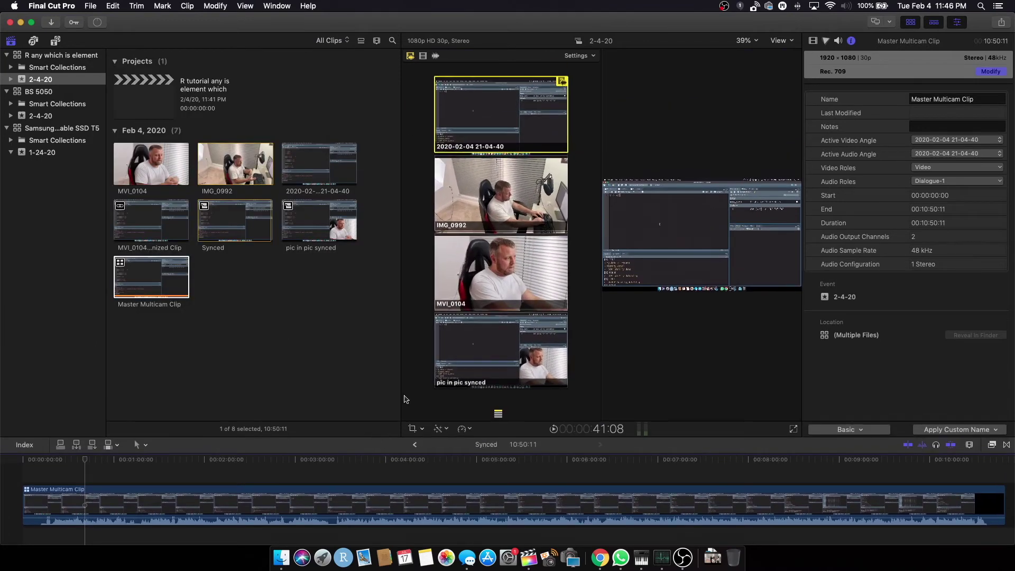
{"action": "left_click_drag", "start_coordinate": [330, 378], "coordinate": [173, 339]}
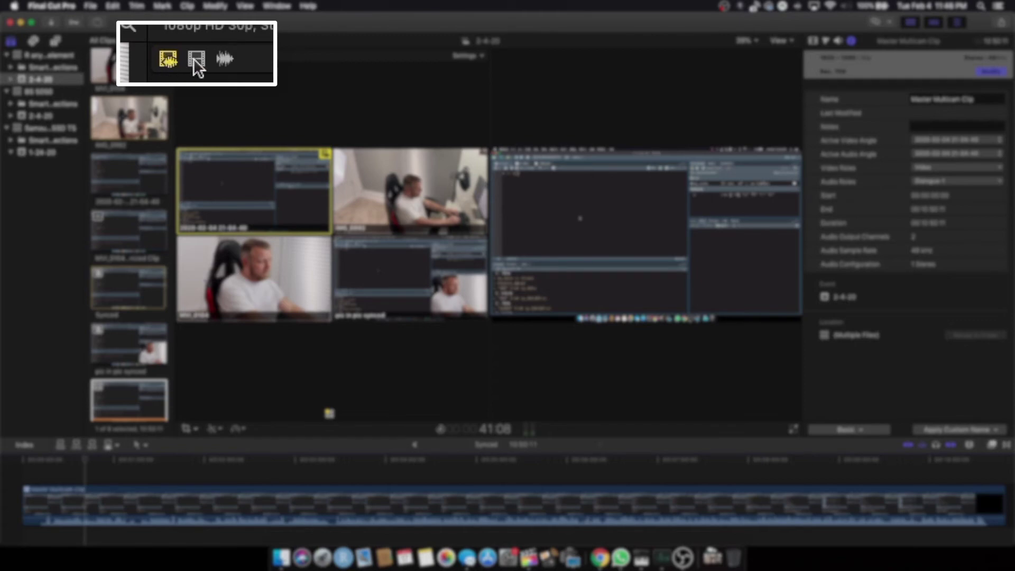
{"action": "left_click", "coordinate": [195, 63]}
{"action": "left_click", "coordinate": [228, 63]}
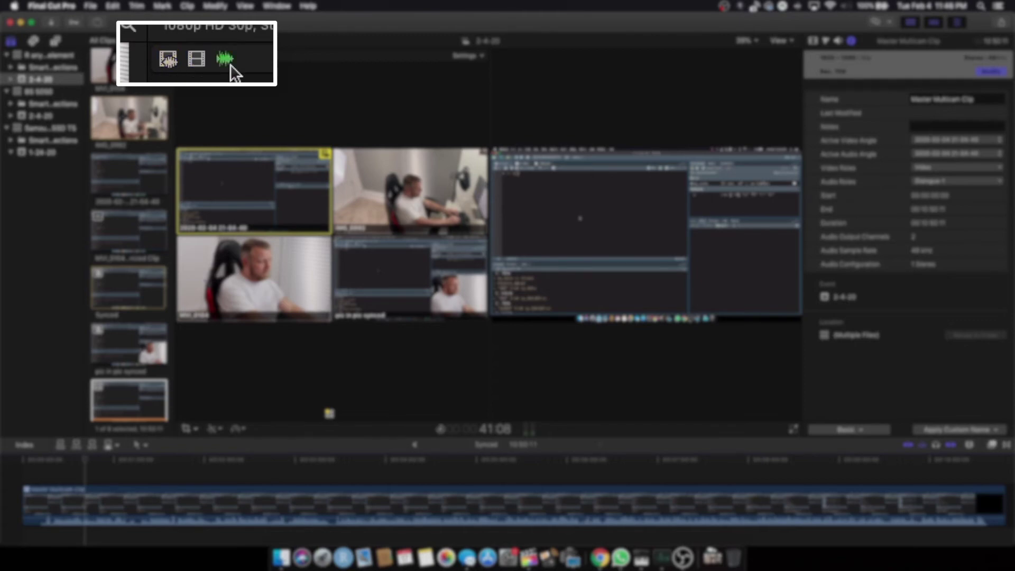
{"action": "left_click", "coordinate": [196, 61]}
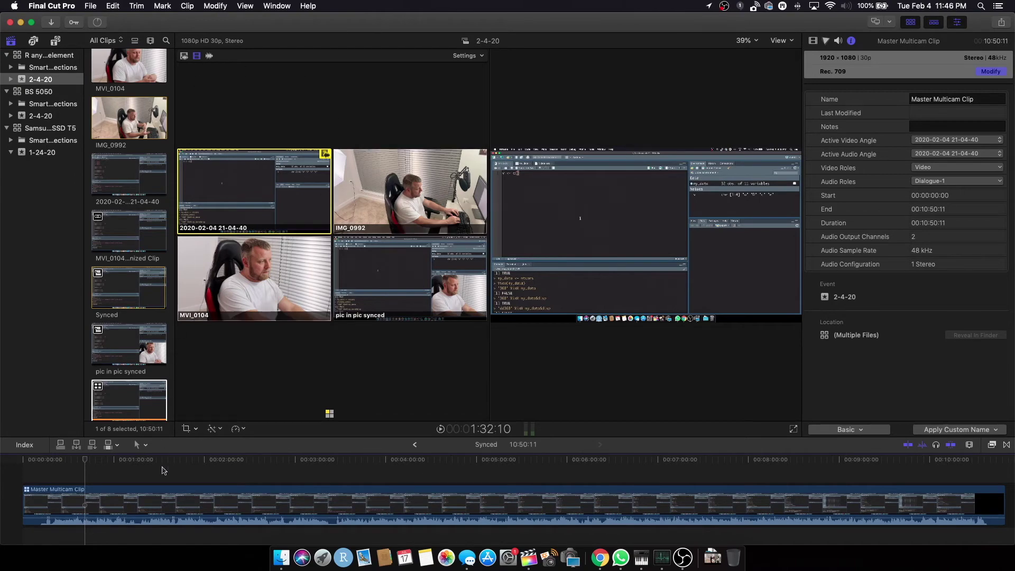
Step: Open Master Multicam Clip in the angle editor, preview the IMG_0992 angle, then go back to Synced
{"action": "double_click", "coordinate": [164, 508]}
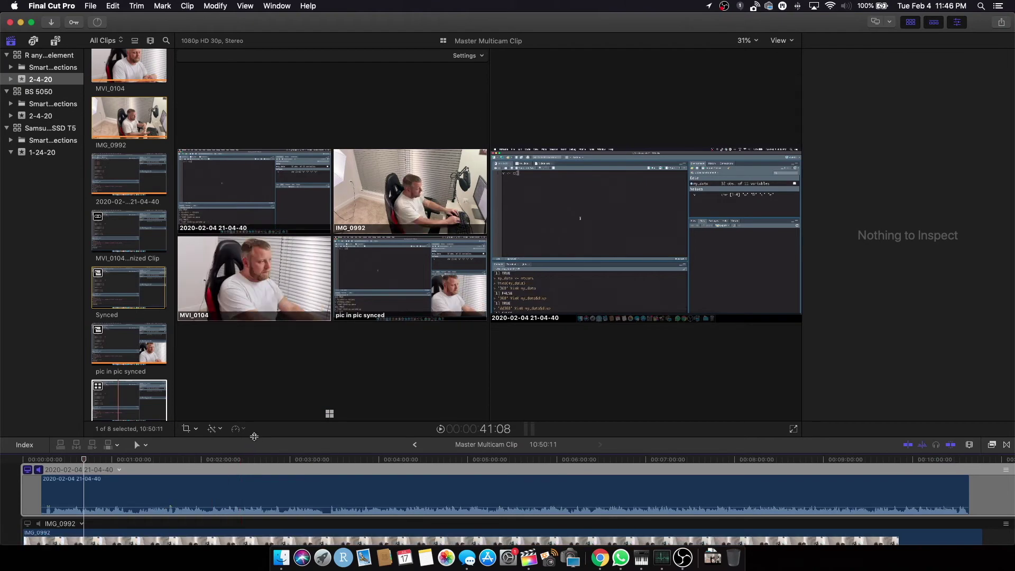
{"action": "left_click_drag", "start_coordinate": [254, 437], "coordinate": [277, 272]}
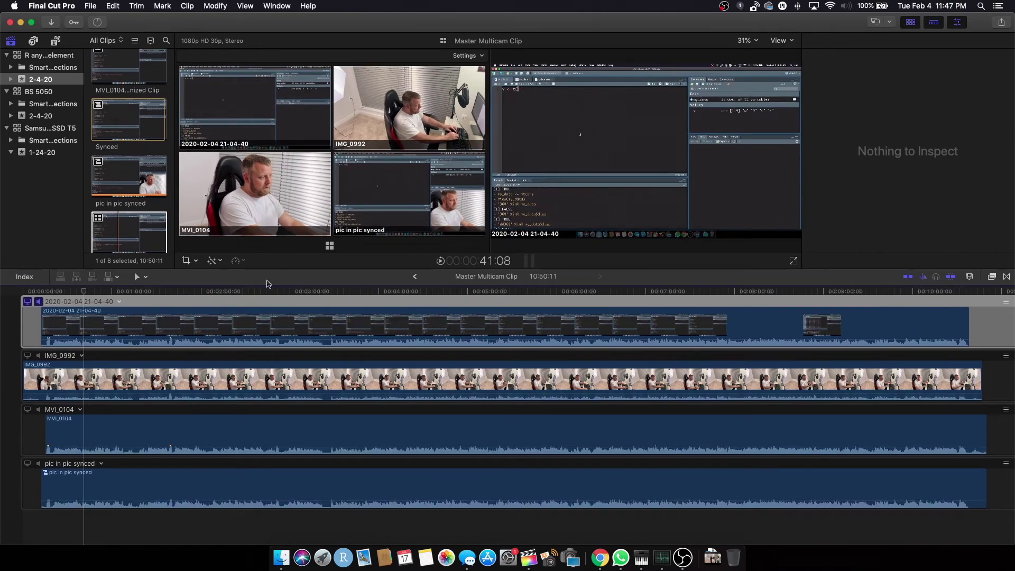
{"action": "left_click", "coordinate": [180, 370]}
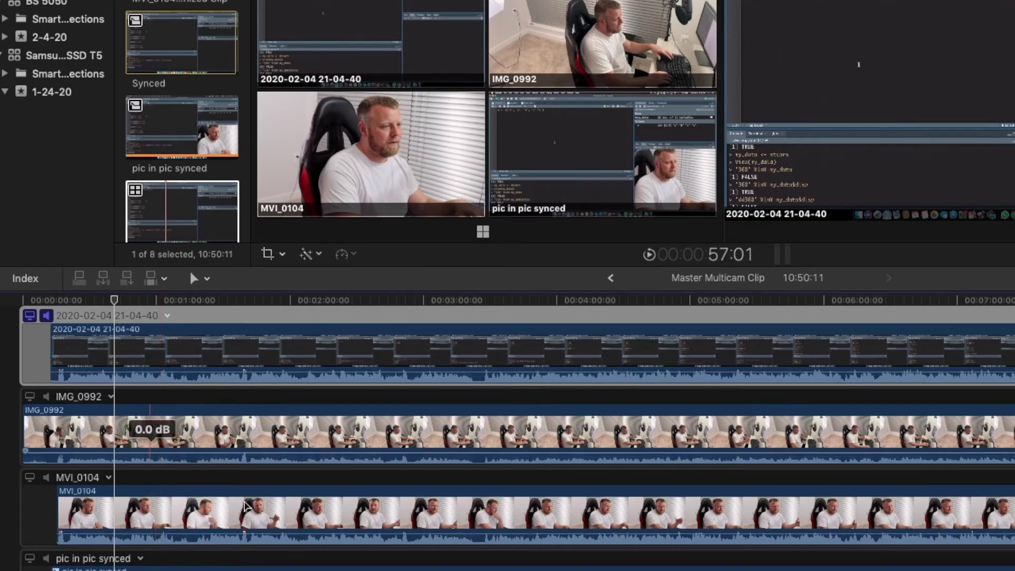
{"action": "left_click", "coordinate": [612, 279]}
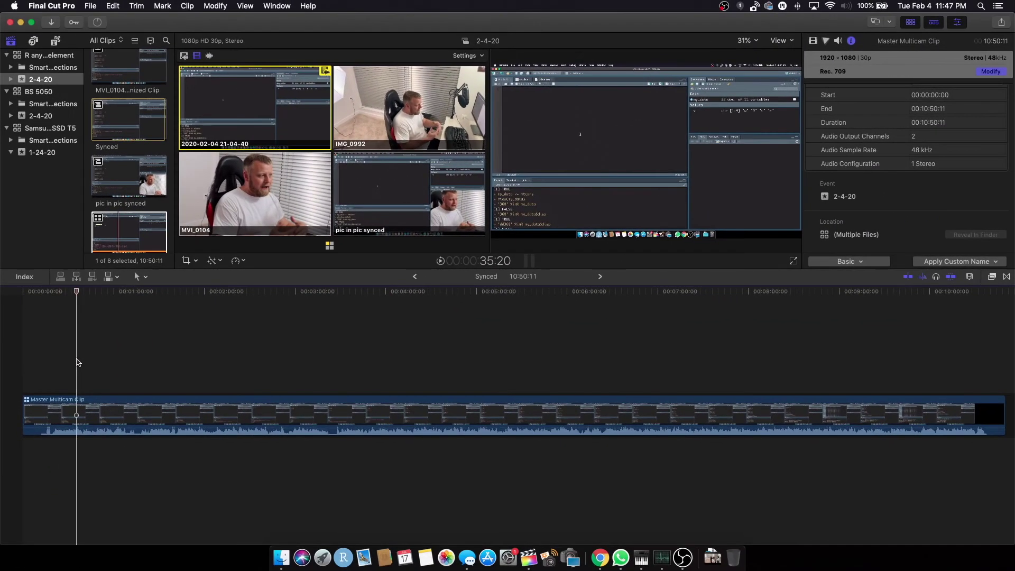
Step: Play the multicam clip, shorten the timeline to enlarge the viewers, and switch to the Select tool
{"action": "key", "text": "space"}
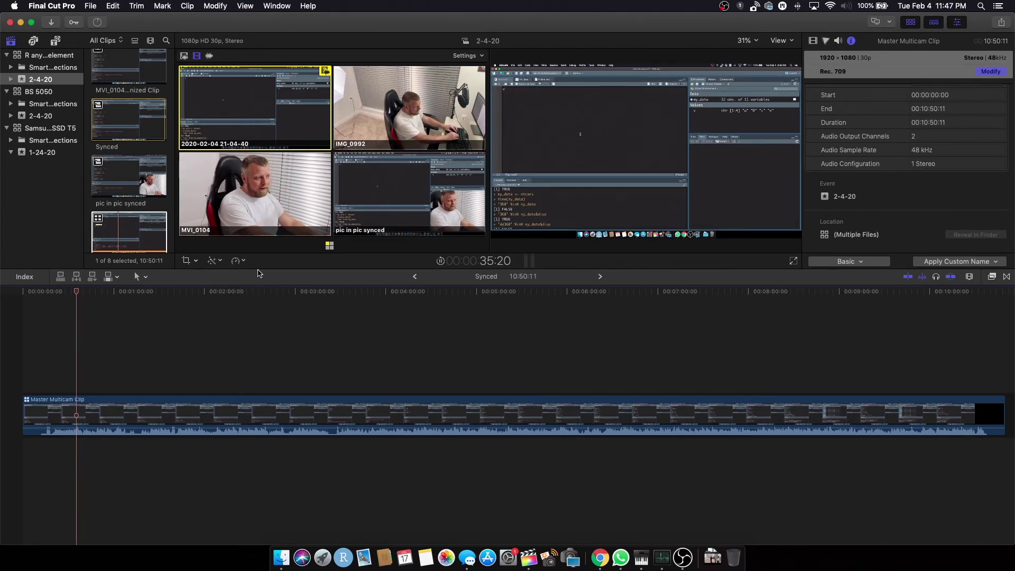
{"action": "left_click_drag", "start_coordinate": [258, 325], "coordinate": [255, 394]}
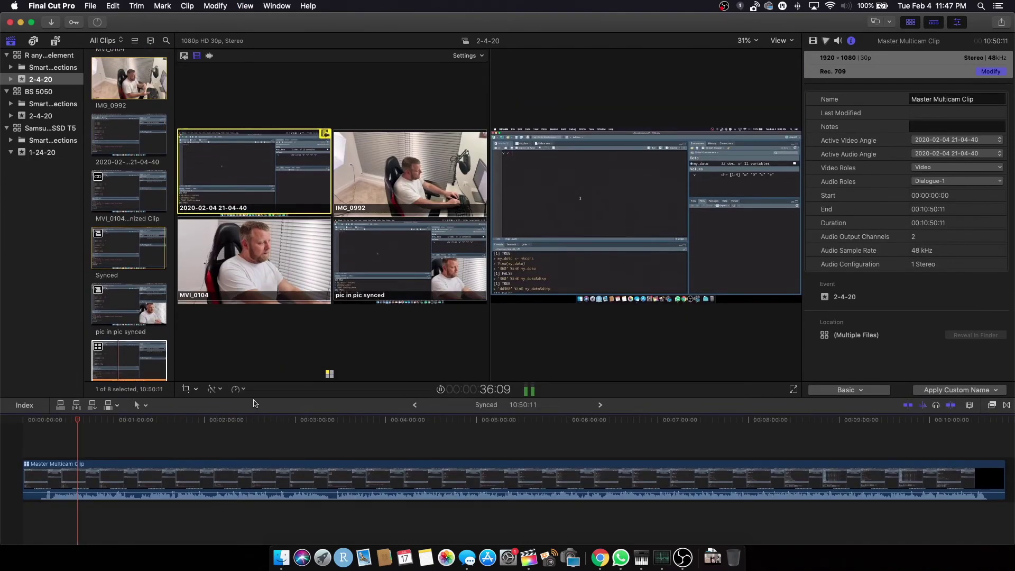
{"action": "left_click_drag", "start_coordinate": [254, 397], "coordinate": [254, 400]}
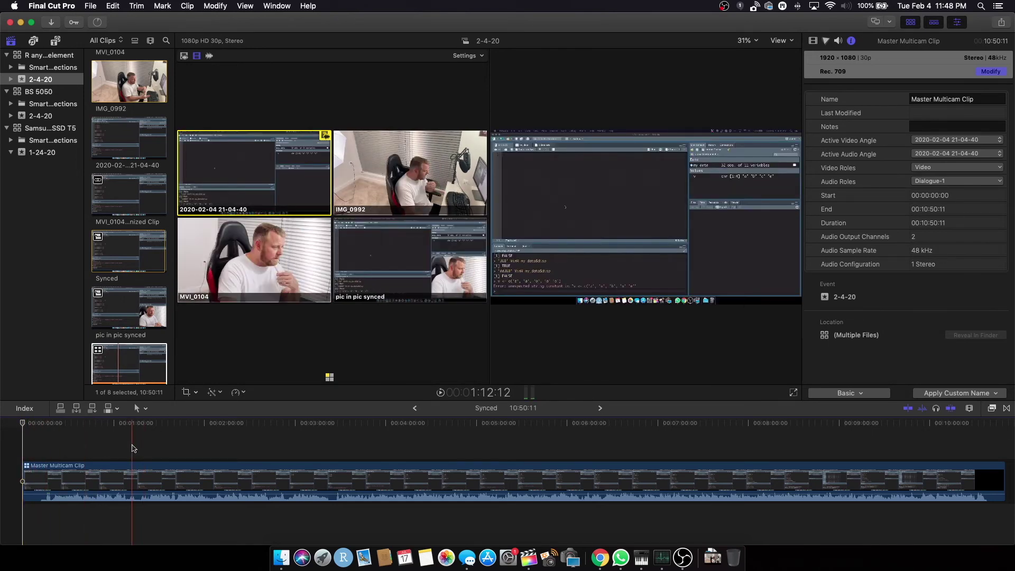
{"action": "left_click", "coordinate": [140, 408]}
{"action": "left_click", "coordinate": [161, 422]}
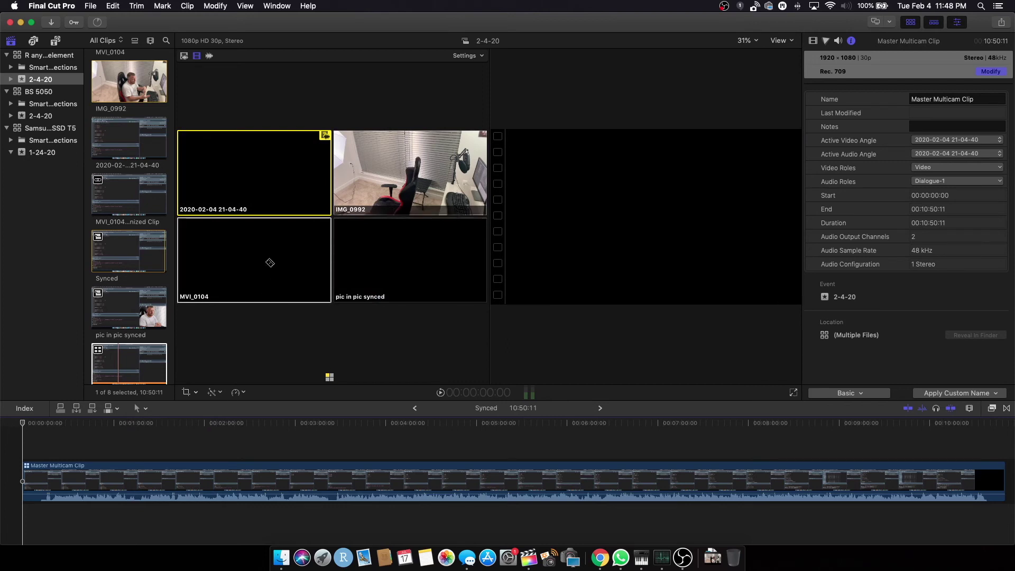
Step: Switch the Master Multicam Clip's video angle to the MVI_0104 camera and play it back
{"action": "left_click", "coordinate": [261, 255]}
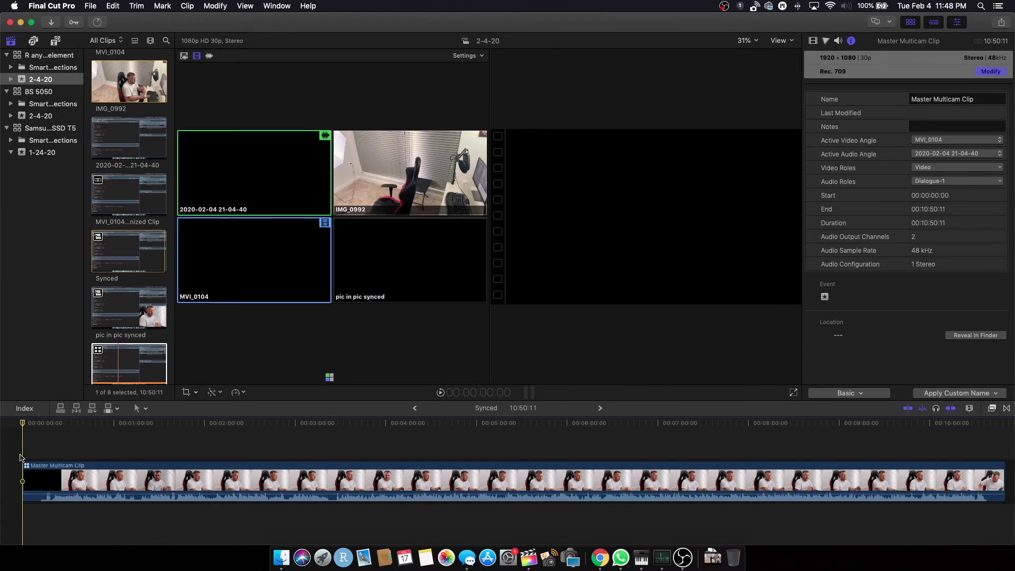
{"action": "key", "text": "space"}
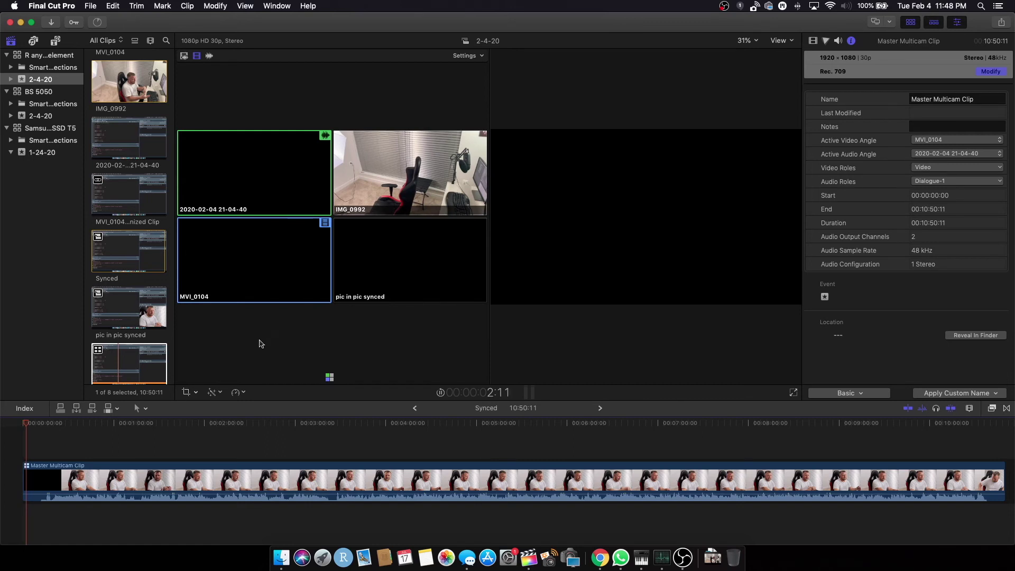
{"action": "scroll", "coordinate": [476, 465], "scroll_direction": "right", "scroll_amount": 3}
{"action": "scroll", "coordinate": [370, 465], "scroll_direction": "left", "scroll_amount": 2}
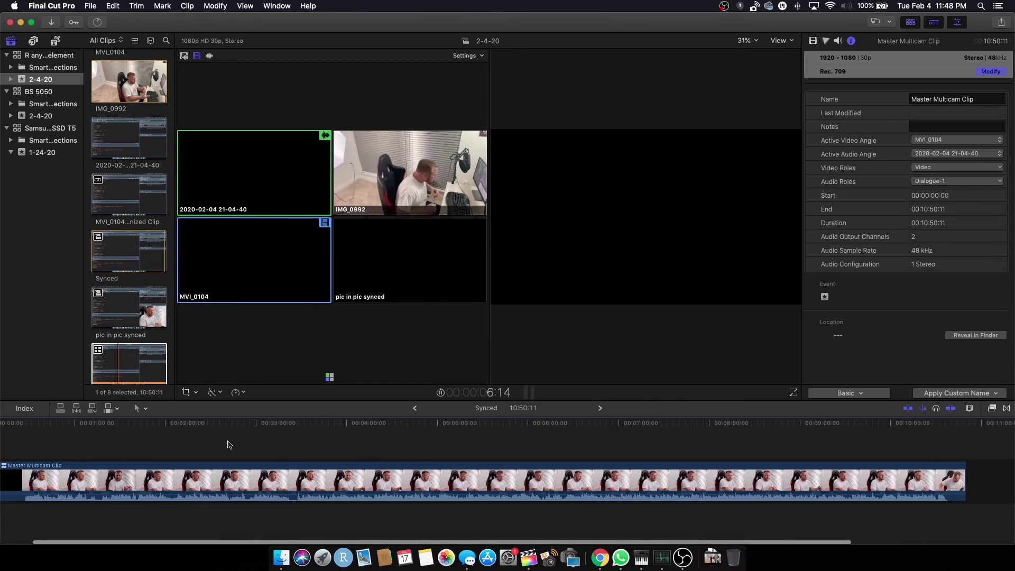
Step: Move the playhead back to about 1:31 and zoom the timeline in around it
{"action": "left_click", "coordinate": [209, 449]}
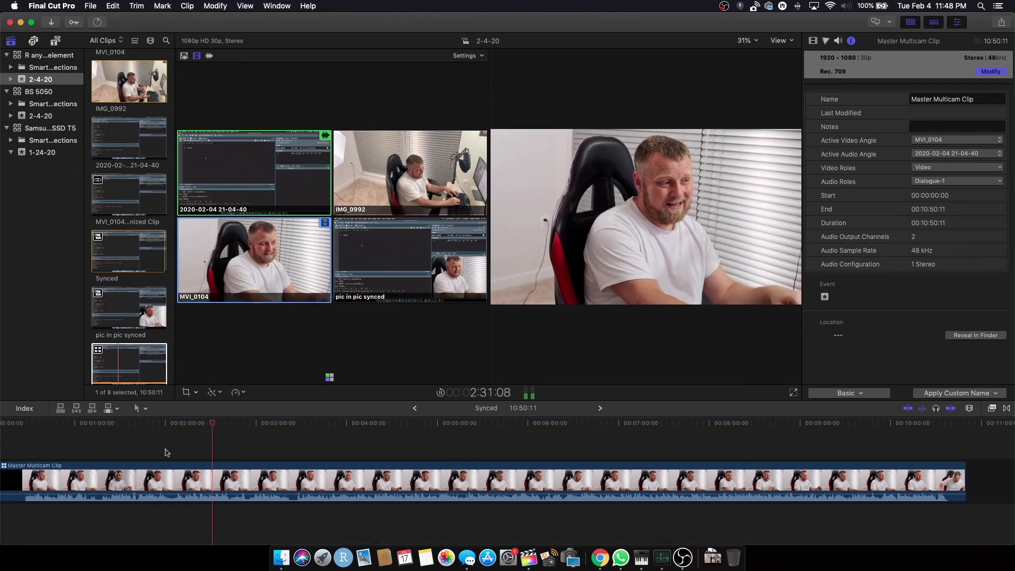
{"action": "left_click", "coordinate": [122, 452]}
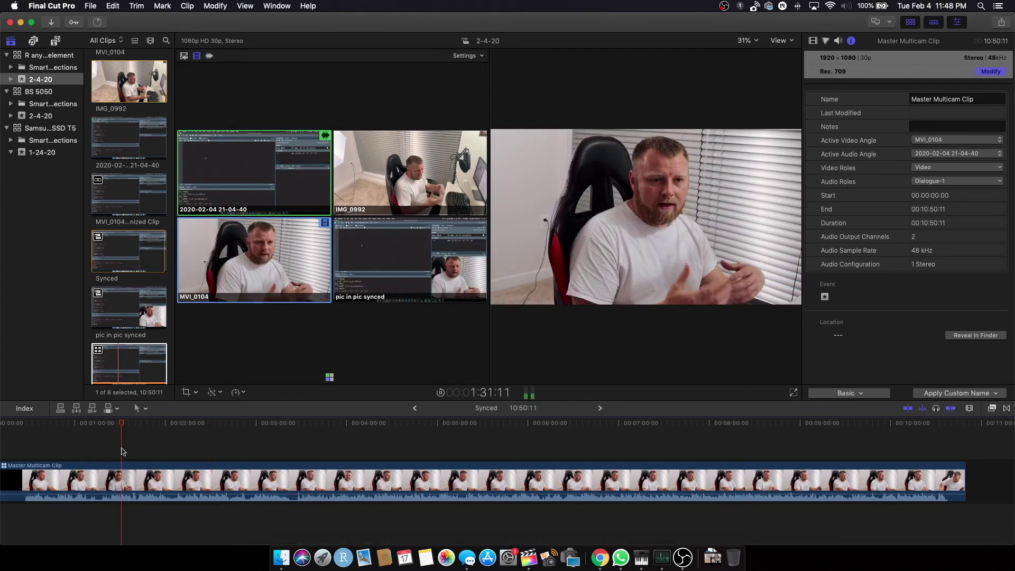
{"action": "key", "text": "super+equal"}
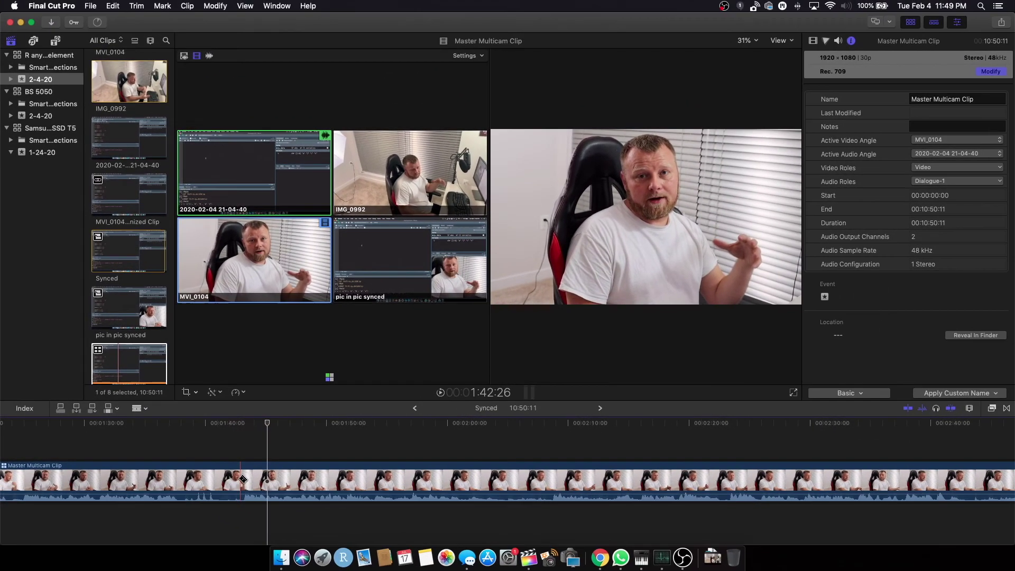
Step: Split the clip at about 1:42 and delete the opening piece, so the clip starts at 1:42:24
{"action": "left_click", "coordinate": [273, 484]}
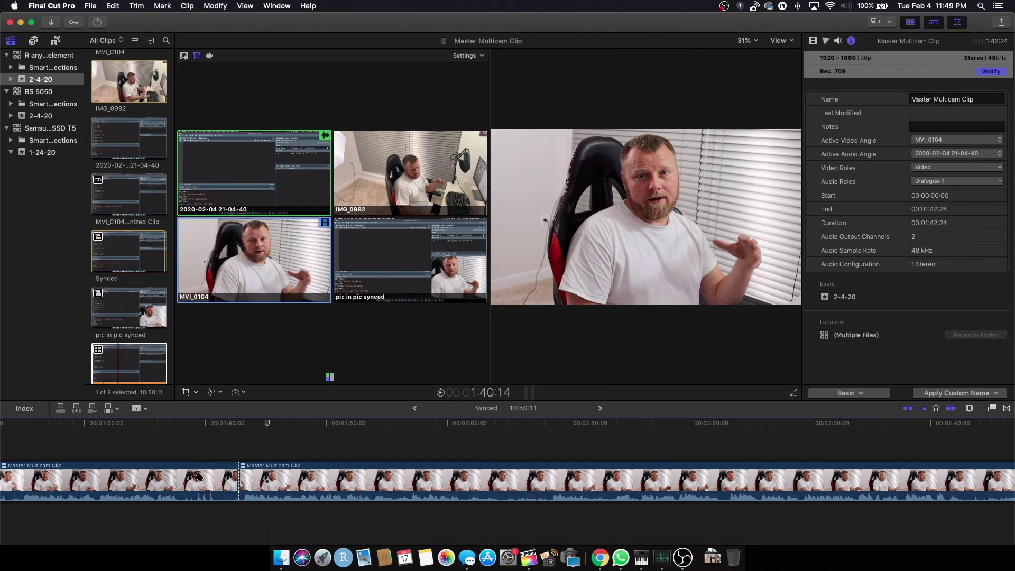
{"action": "left_click", "coordinate": [191, 479]}
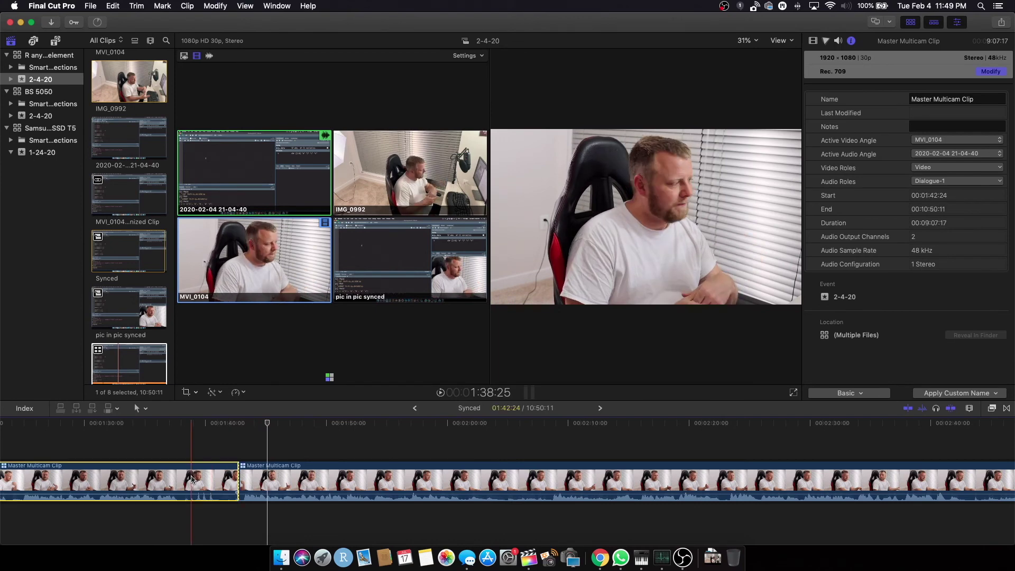
{"action": "key", "text": "Delete"}
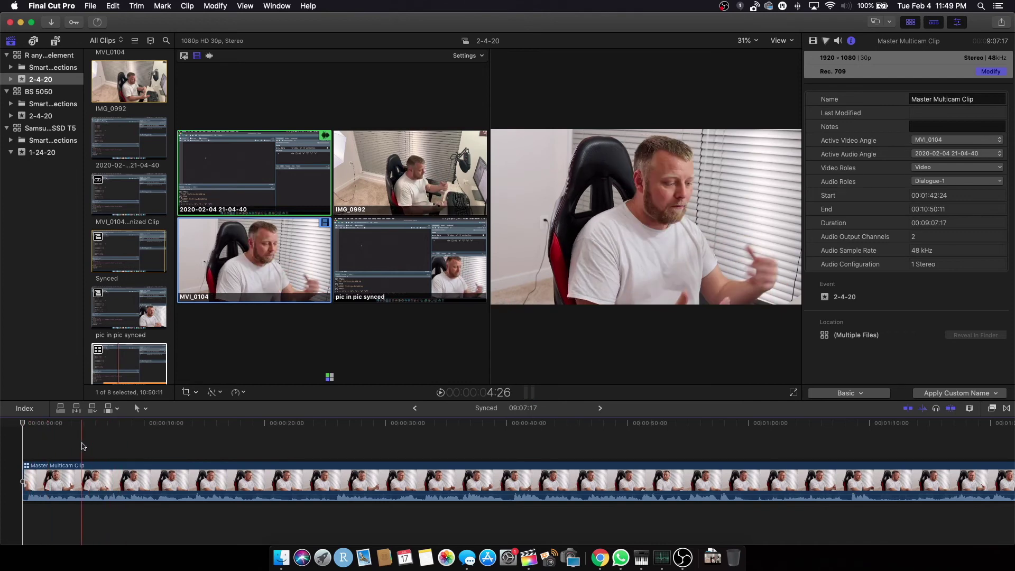
{"action": "key", "text": "b"}
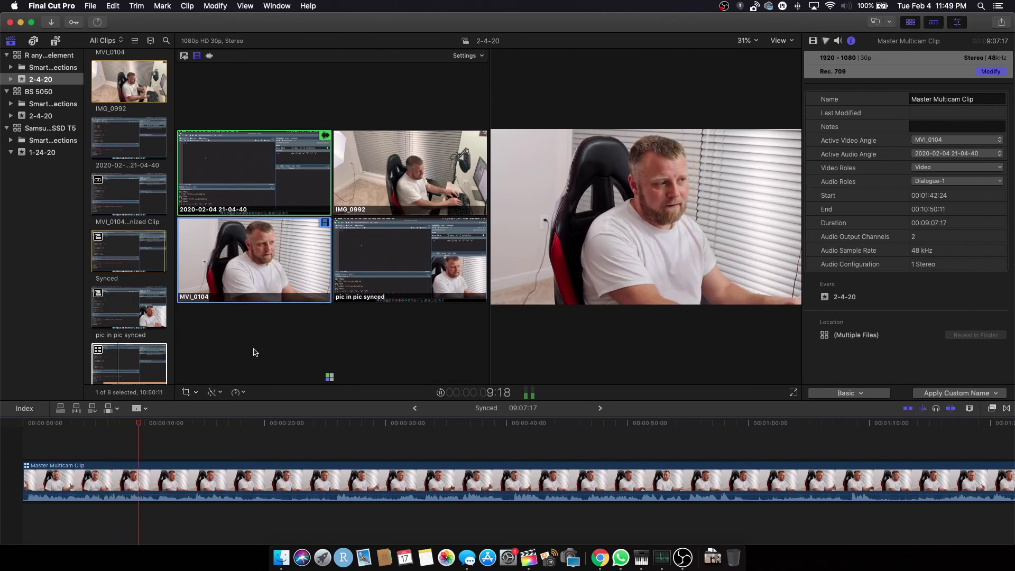
Step: During playback, cut and switch angles: screen recording, pic in pic synced, IMG_0992, then MVI_0104
{"action": "left_click", "coordinate": [275, 170]}
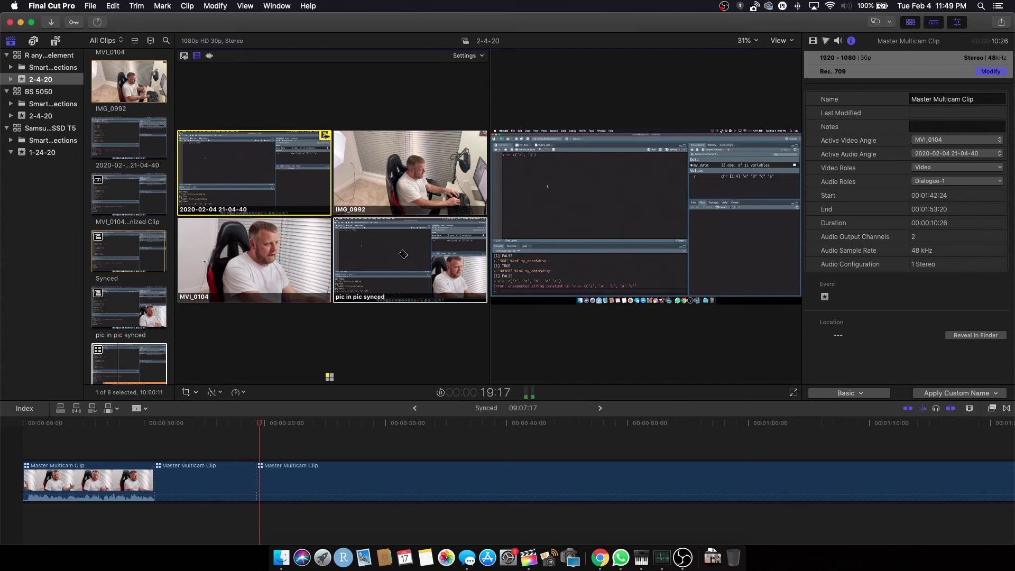
{"action": "left_click", "coordinate": [403, 255]}
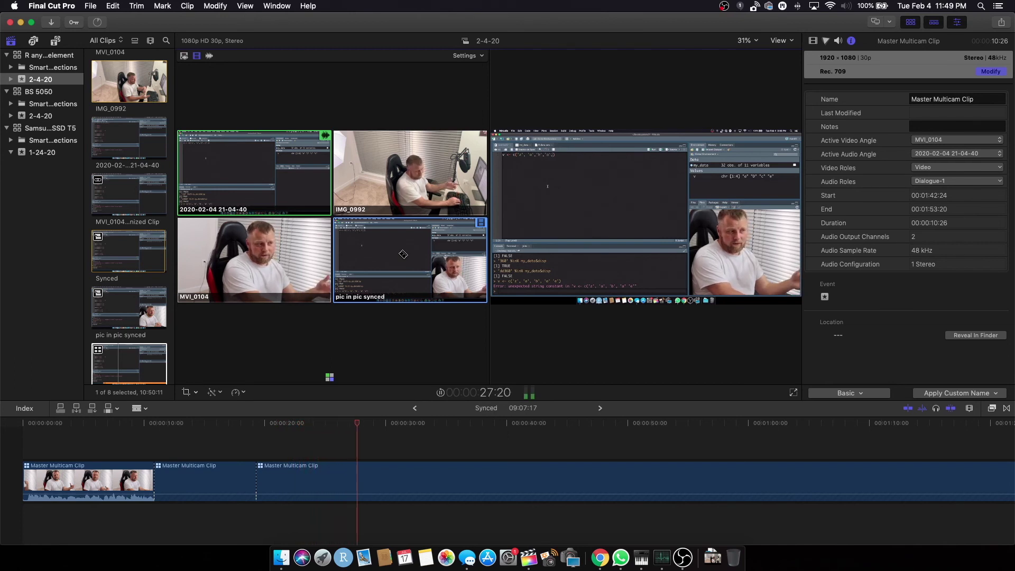
{"action": "left_click", "coordinate": [411, 173]}
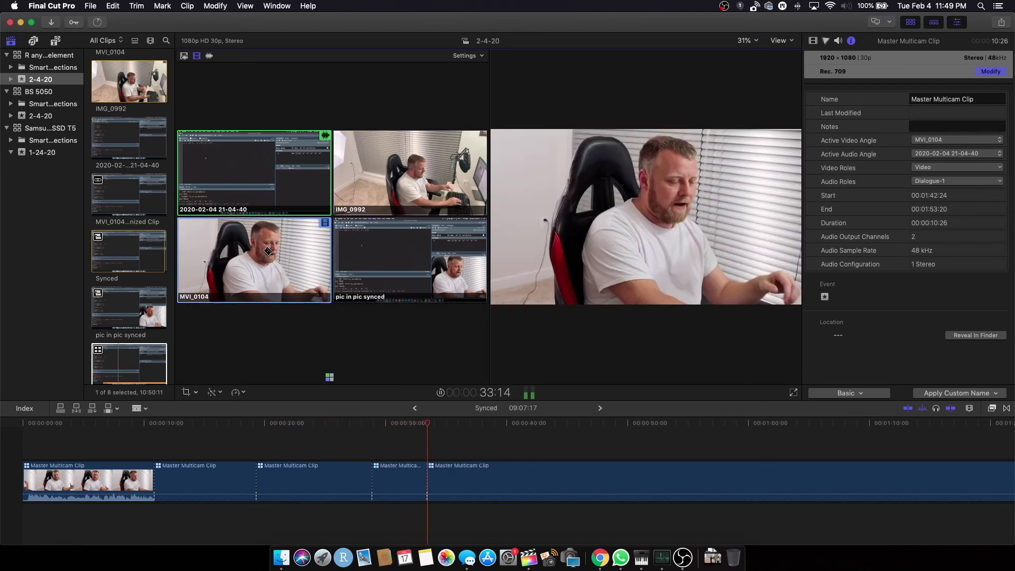
{"action": "left_click", "coordinate": [268, 251]}
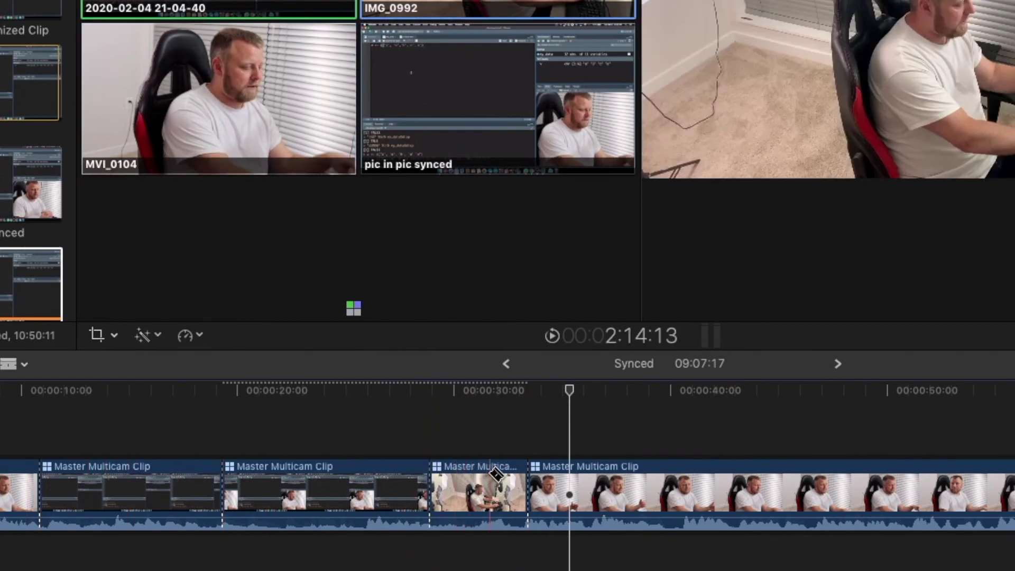
{"action": "key", "text": "3"}
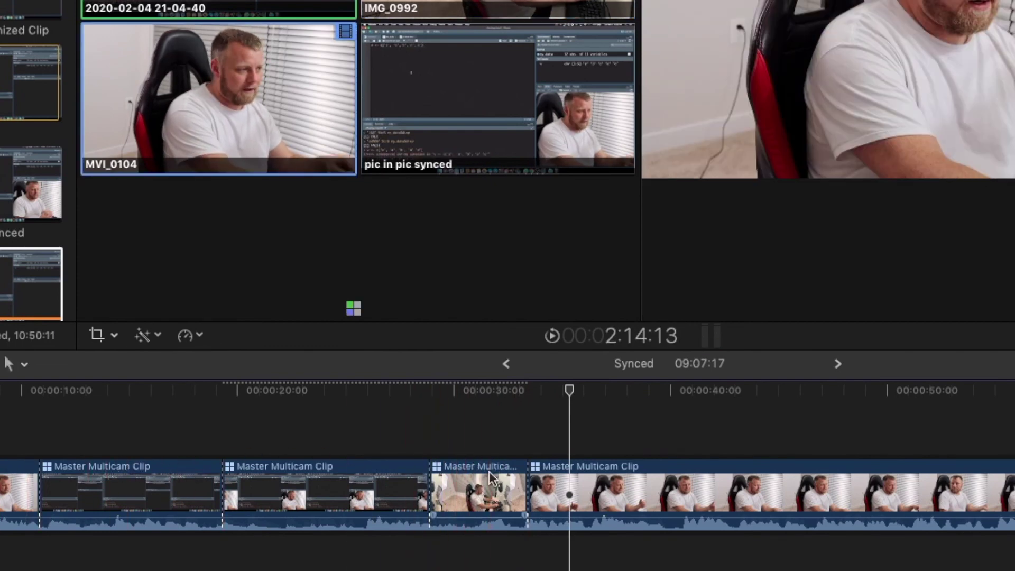
{"action": "right_click", "coordinate": [452, 478]}
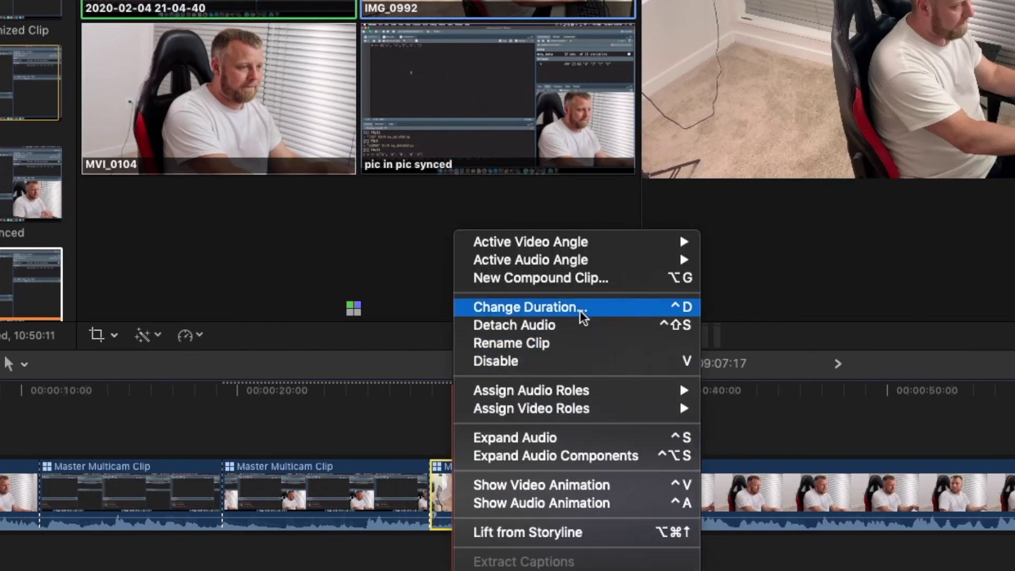
{"action": "mouse_move", "coordinate": [575, 263]}
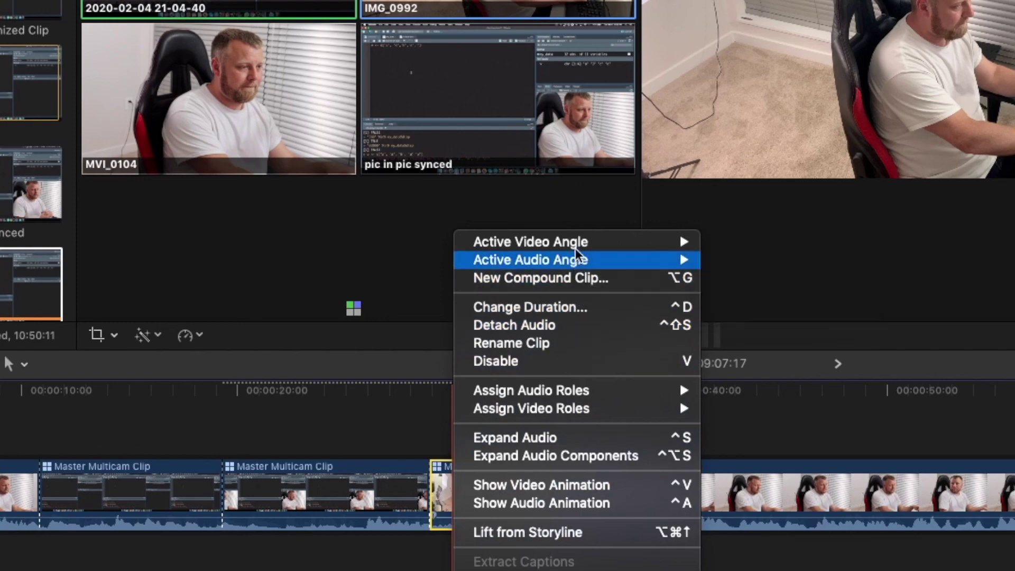
{"action": "mouse_move", "coordinate": [575, 242]}
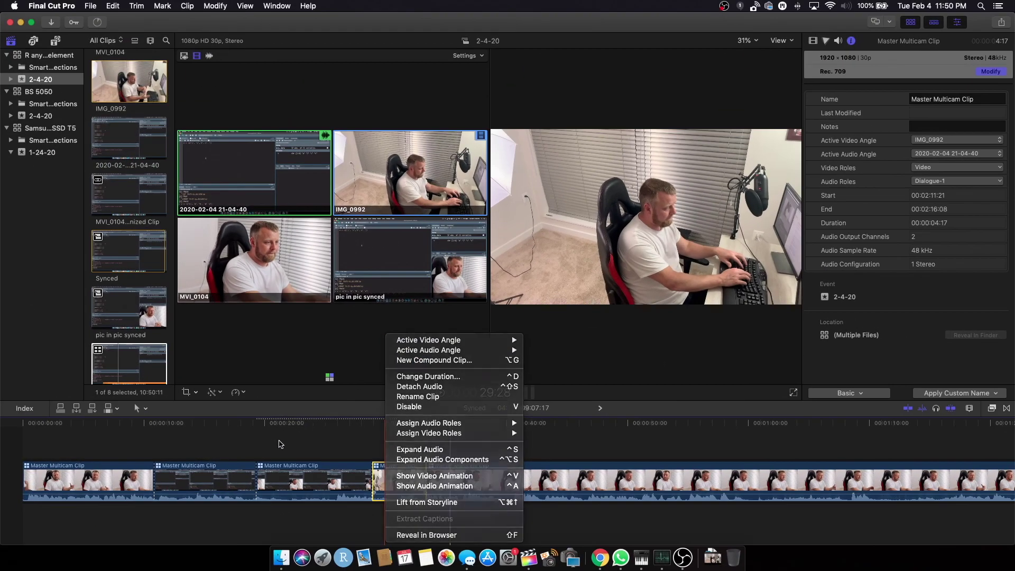
{"action": "left_click", "coordinate": [649, 339]}
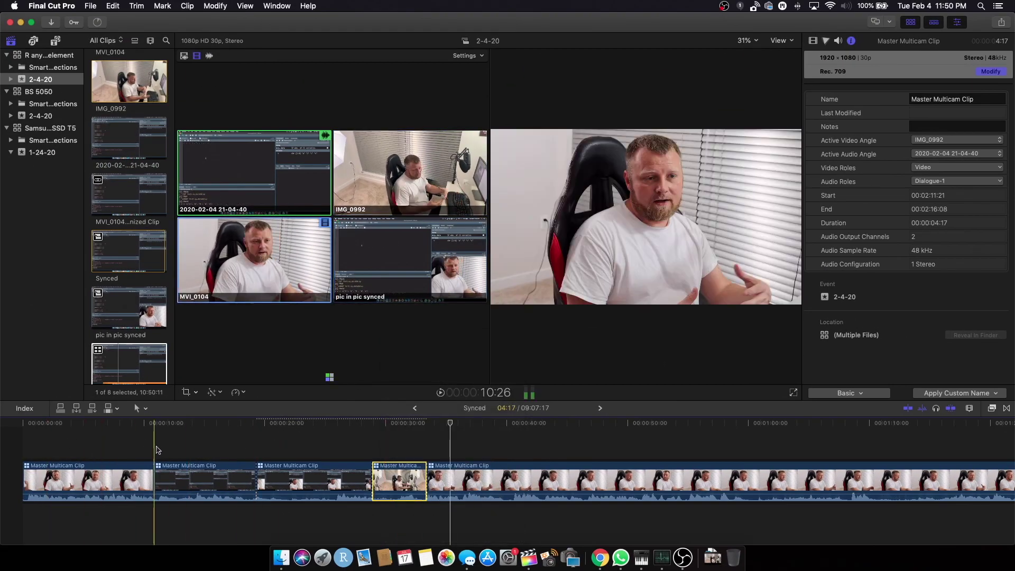